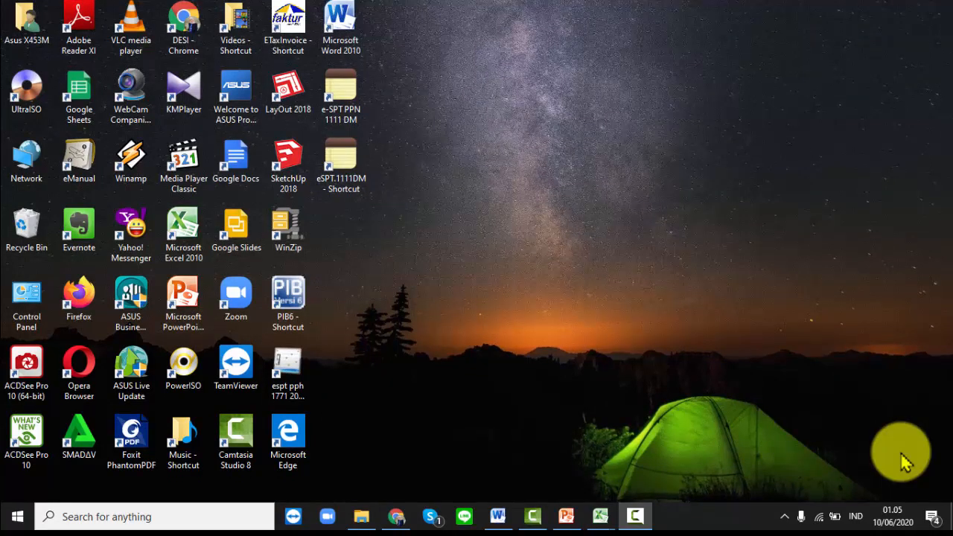
- Bring up the TUTORIAL presentation in PowerPoint on its six-topic overview slide
click(566, 517)
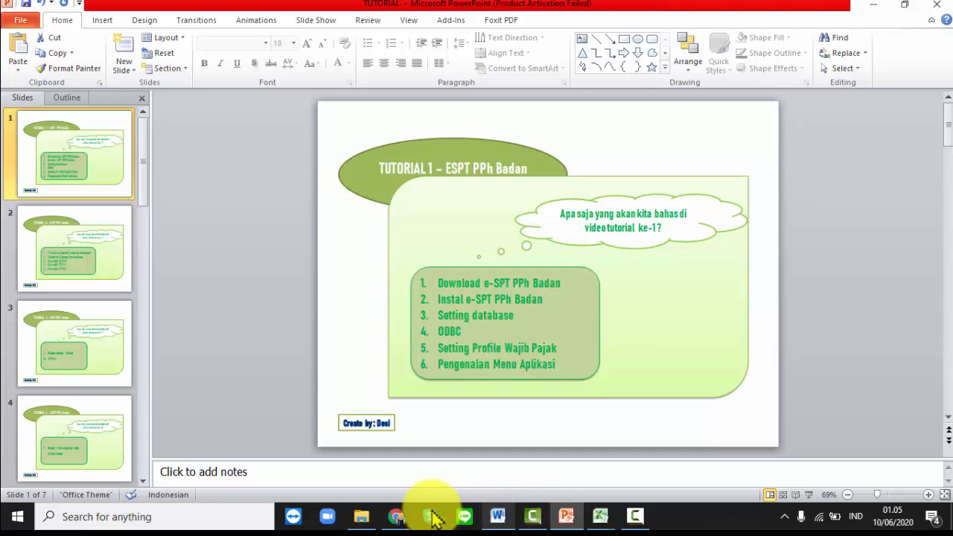
- Review pajak.go.id's e-SPT PPh Badan pages and Chrome downloads, then open the Downloads folder
click(400, 517)
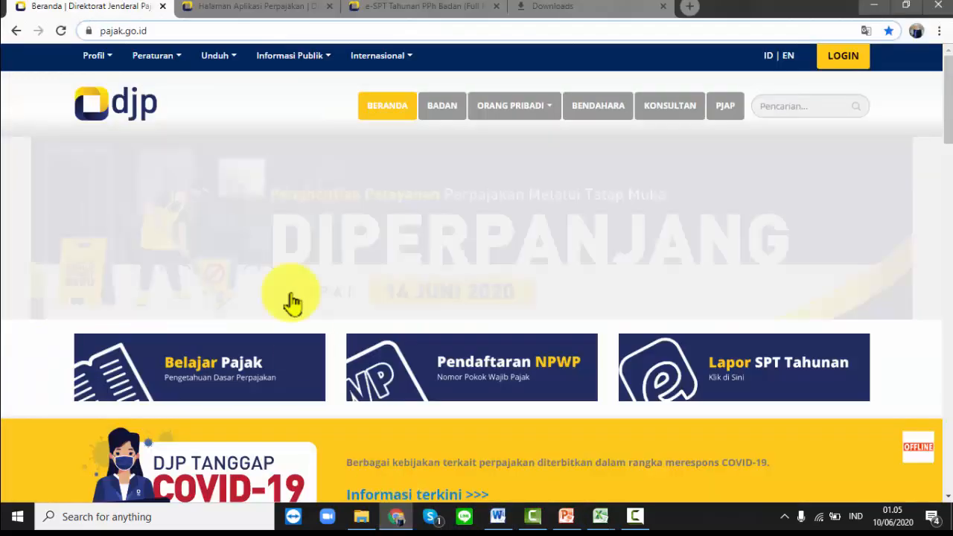
click(149, 31)
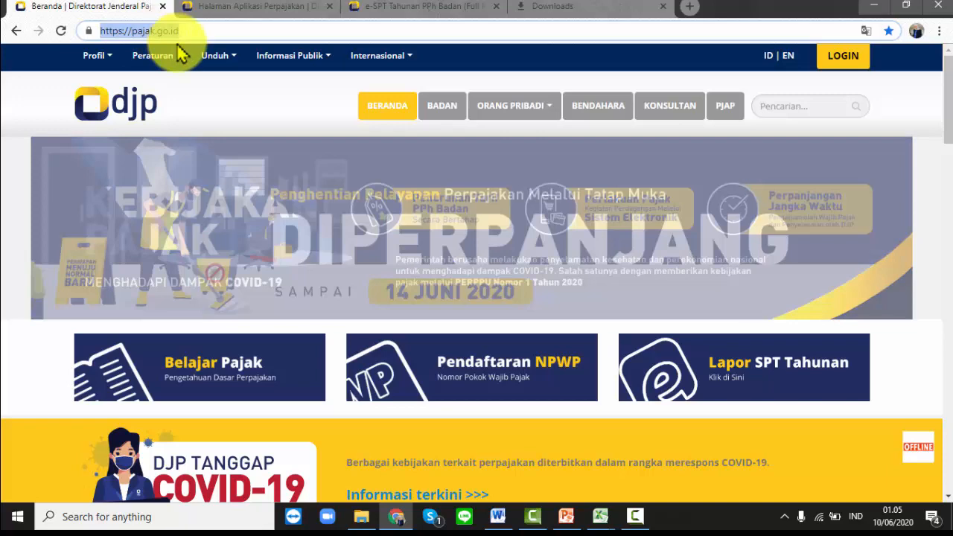
mouse_move(213, 59)
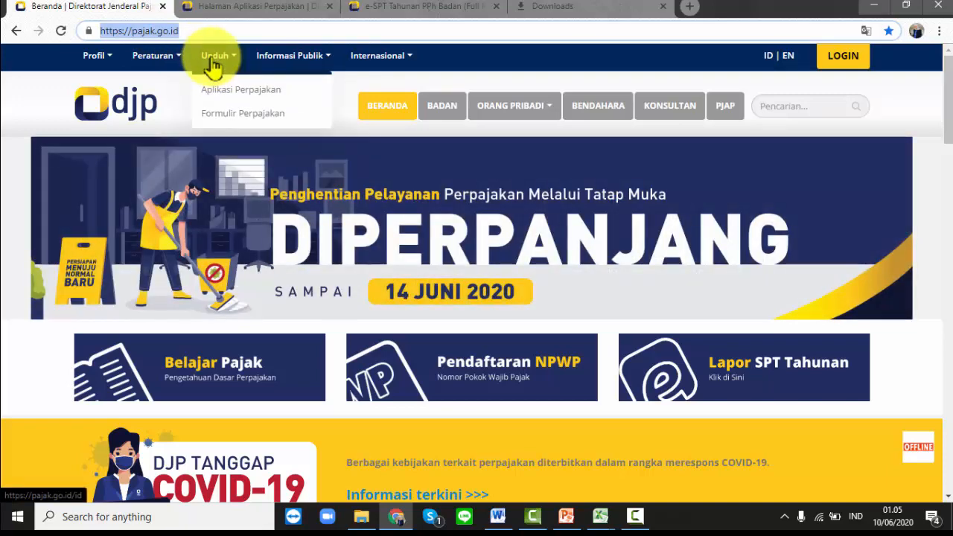
click(205, 16)
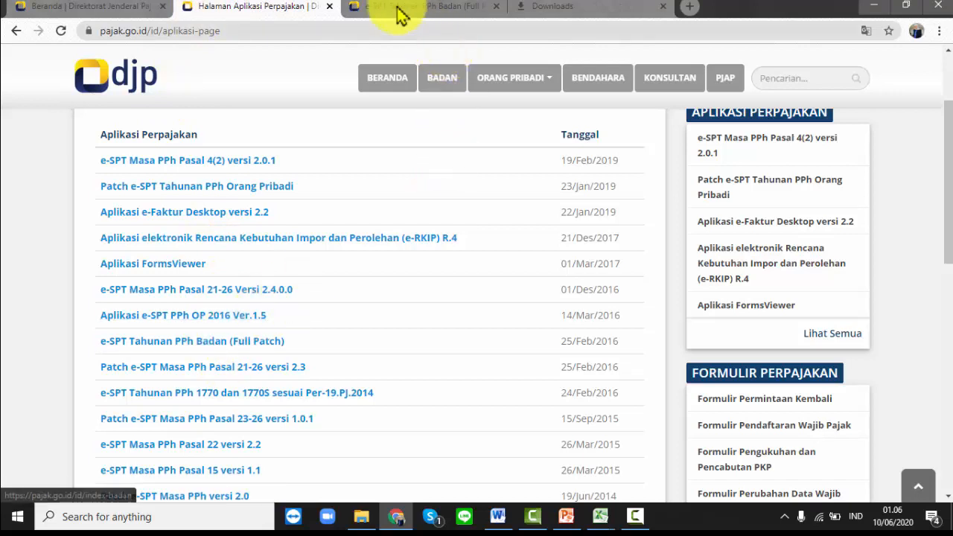
click(372, 7)
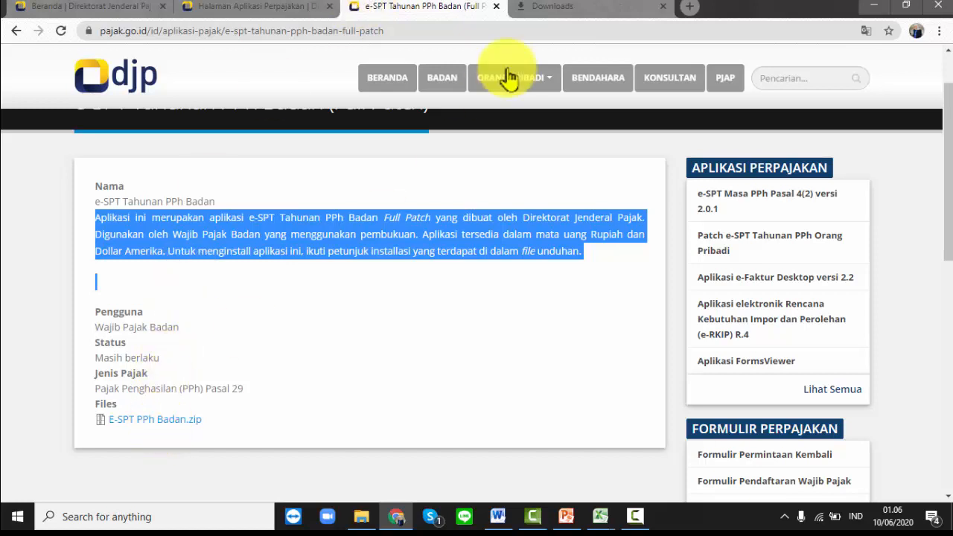
click(555, 11)
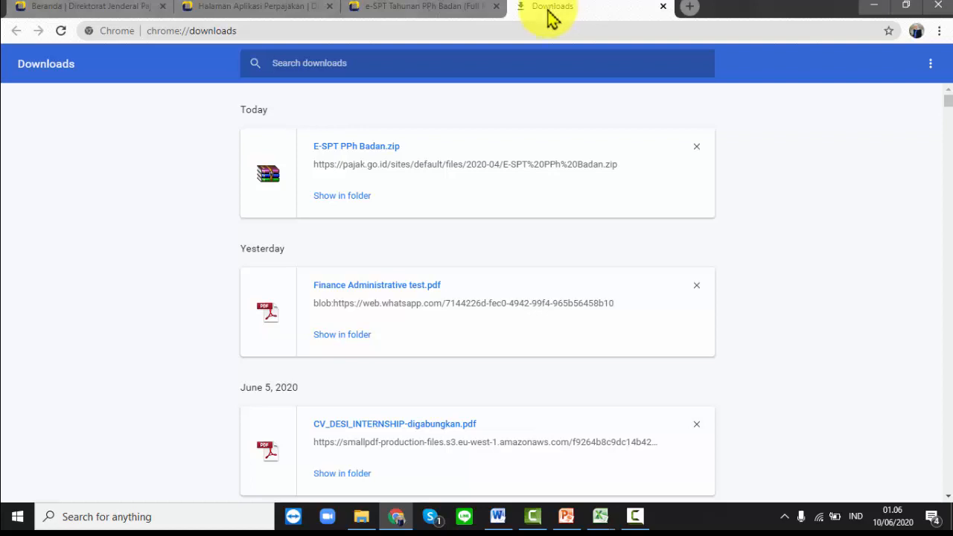
click(363, 519)
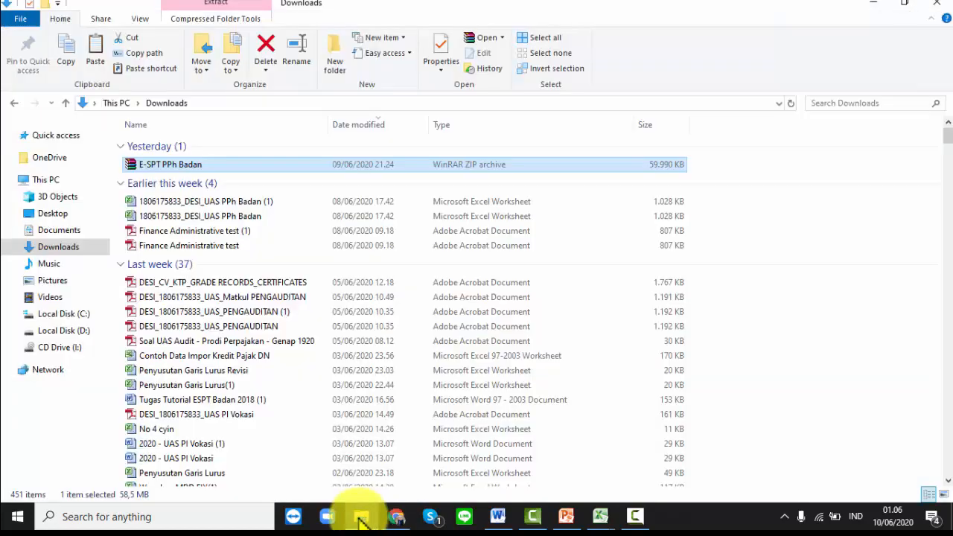
- Extract E-SPT PPh Badan.zip into the proposed E-SPT PPh Badan folder in Downloads
double_click(216, 171)
right_click(215, 168)
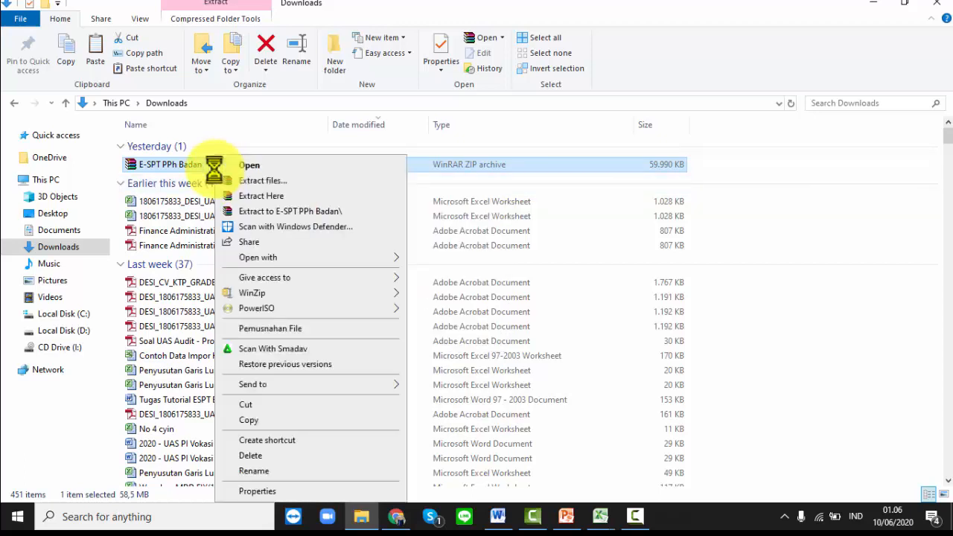
click(278, 191)
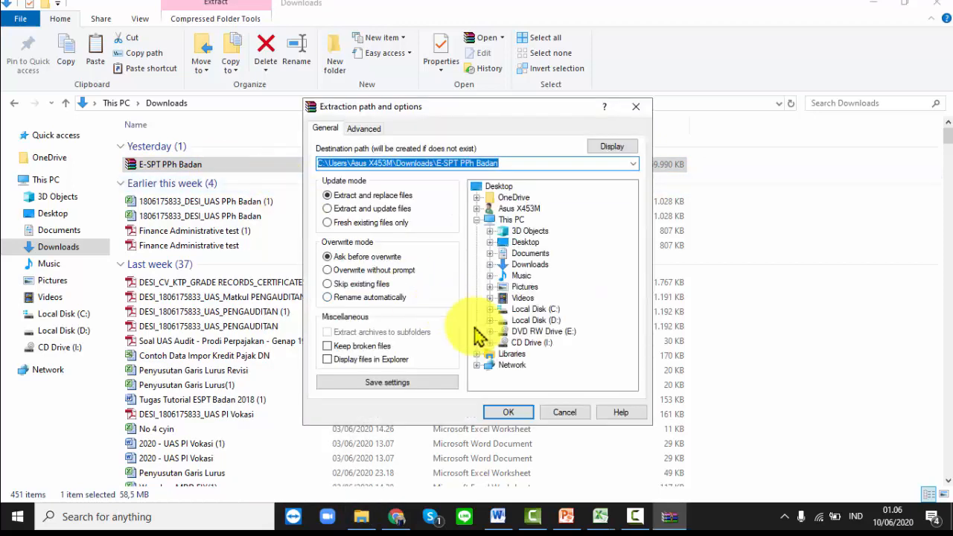
click(509, 412)
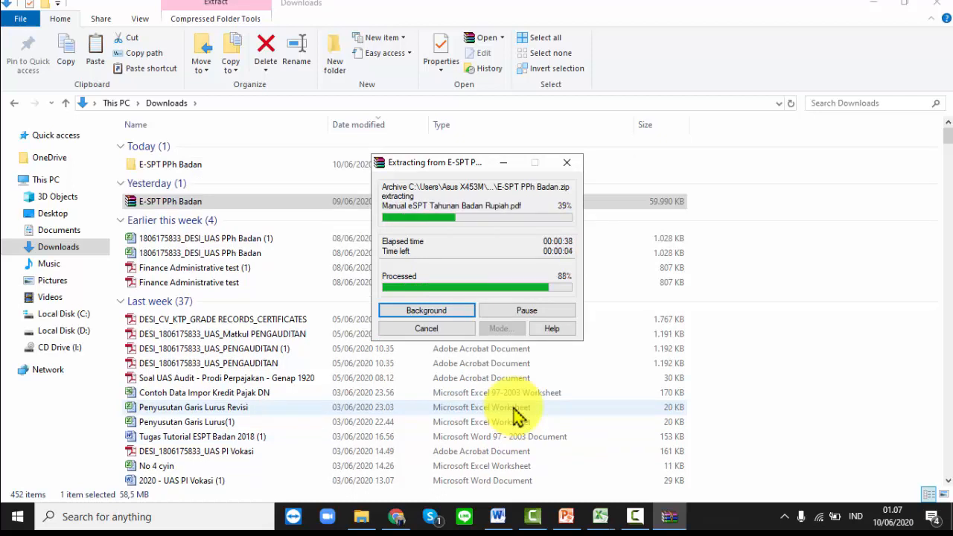
click(270, 168)
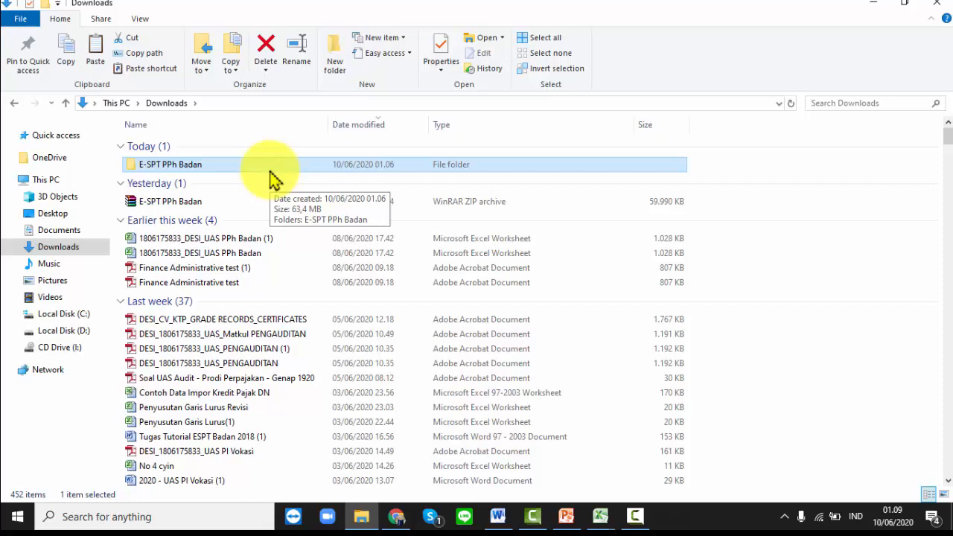
- Open the inner E-SPT PPh Badan folder and read Cara Instalasi.txt in Notepad
double_click(271, 169)
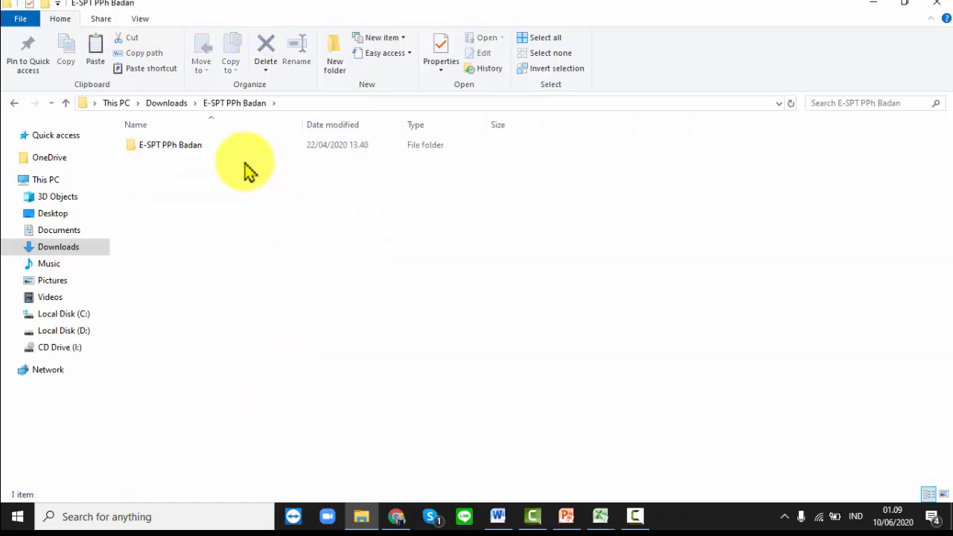
double_click(204, 153)
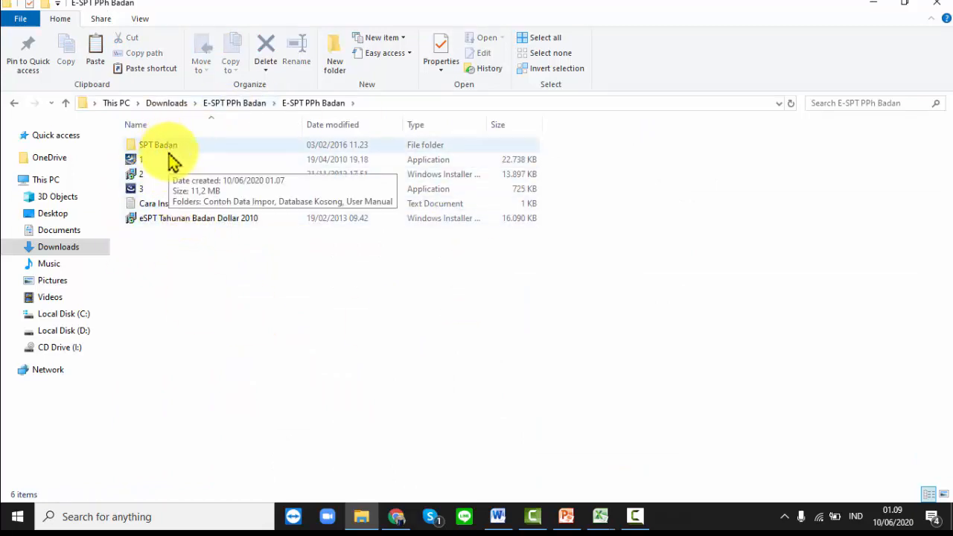
click(158, 209)
double_click(158, 209)
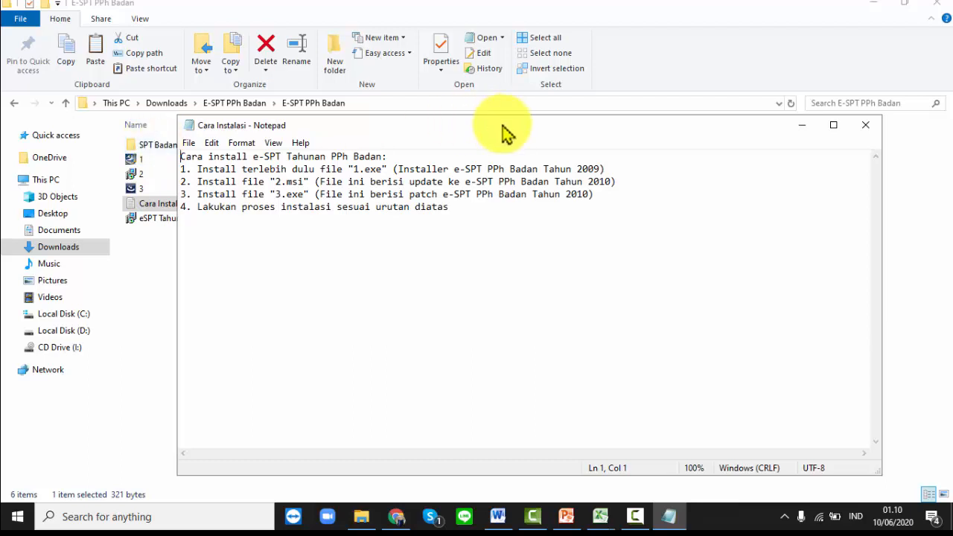
- Minimize Notepad to return to the folder listing installers 1, 2 and 3
click(802, 125)
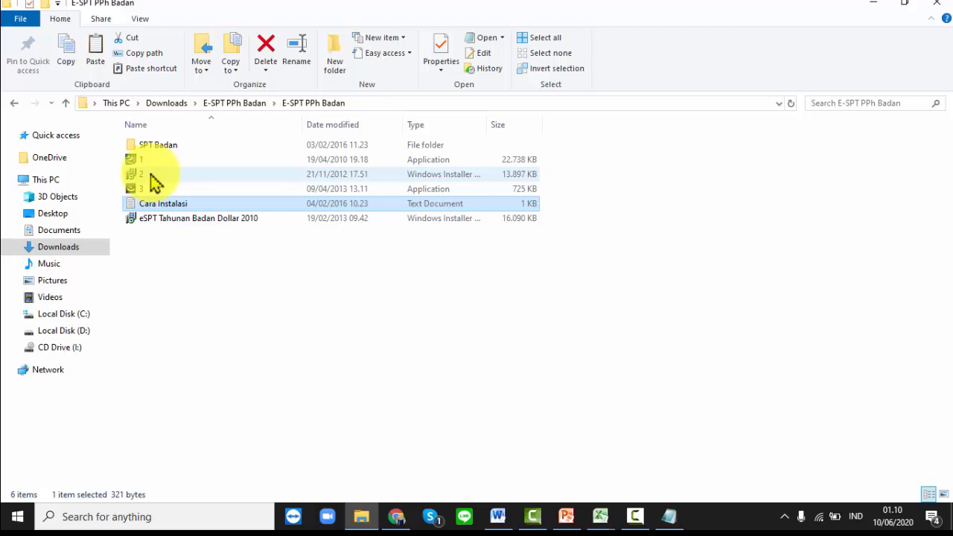
- Navigate to C:\Program Files (x86)\DJP\eSPT 1771 2010\Database and select db17712010
click(50, 317)
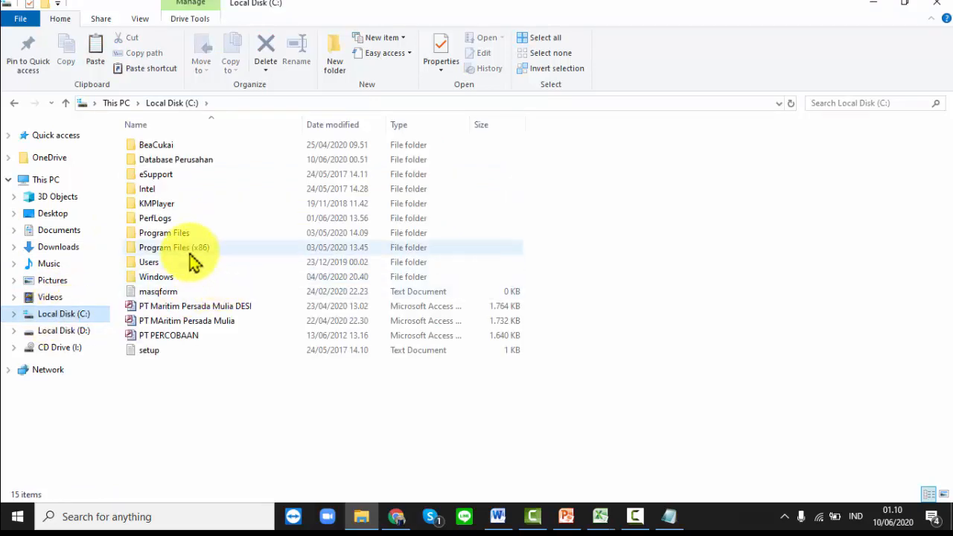
double_click(191, 252)
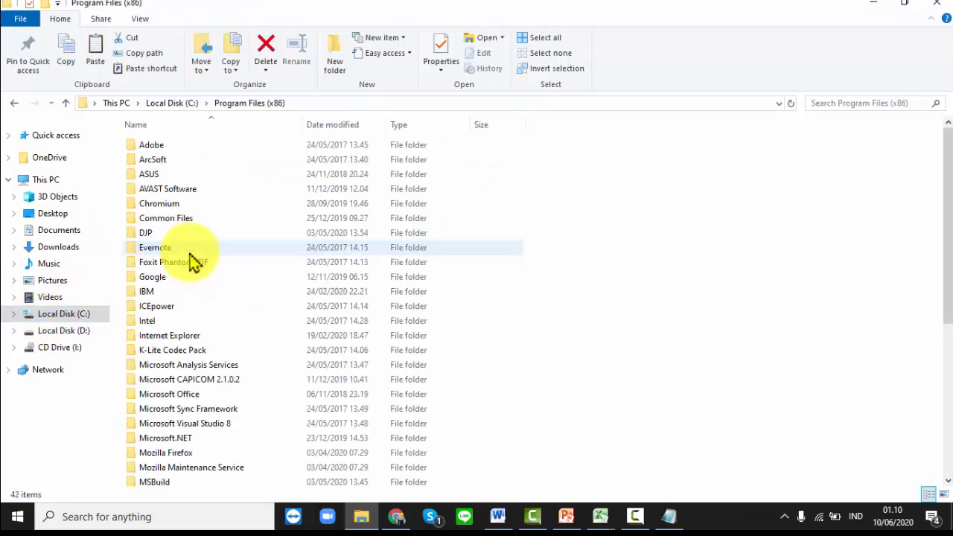
double_click(154, 234)
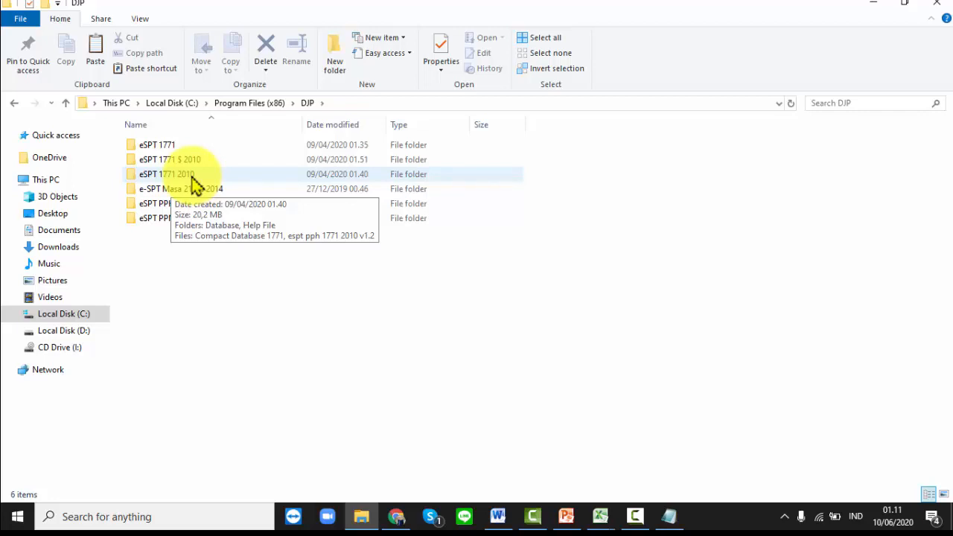
double_click(192, 176)
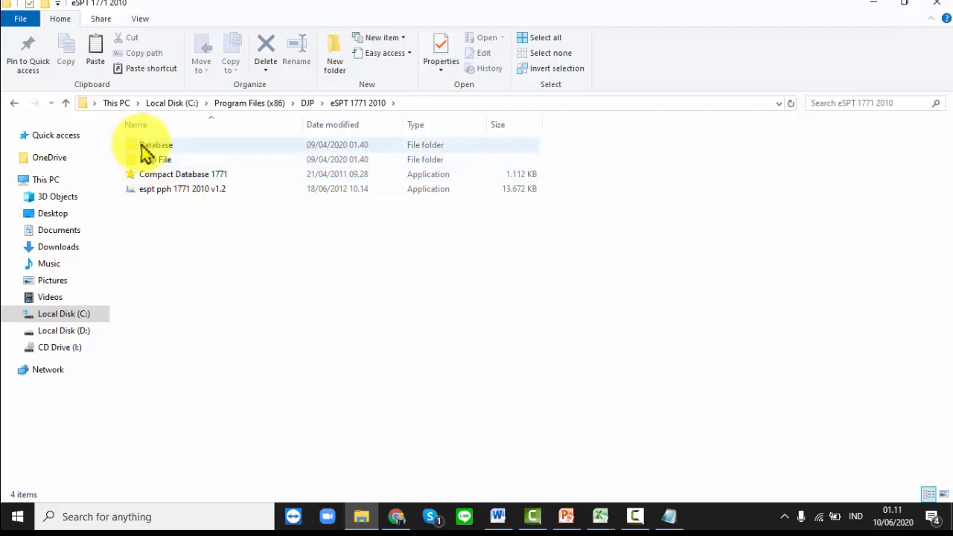
double_click(147, 149)
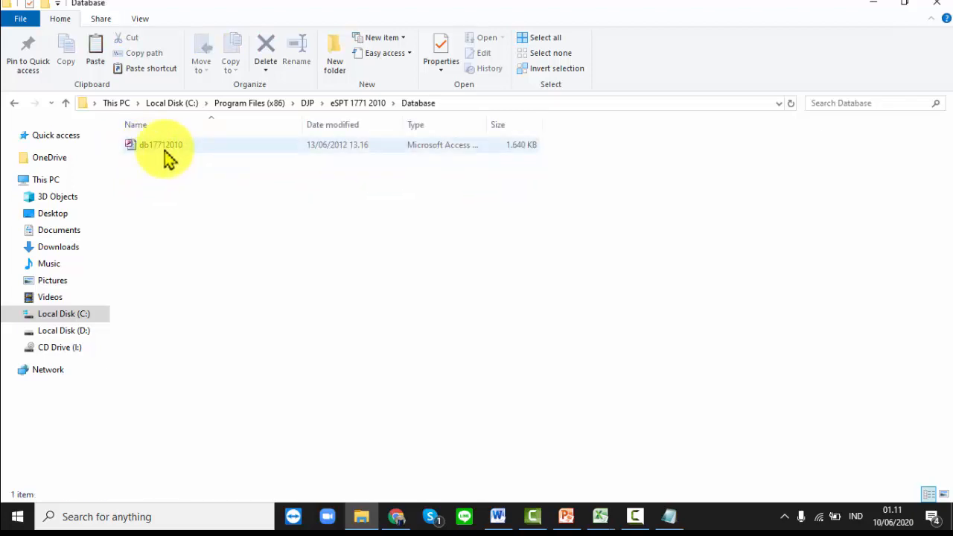
double_click(167, 154)
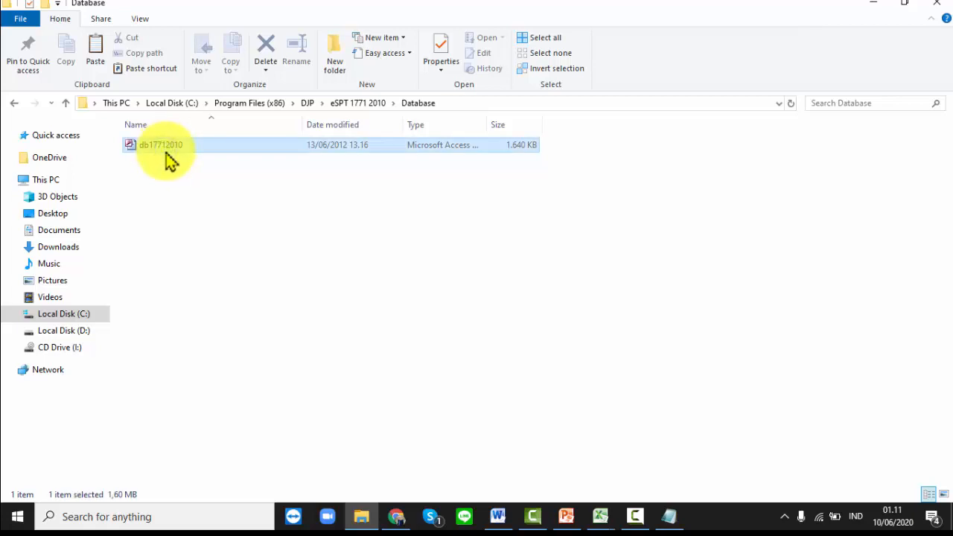
- Copy the db17712010 database into the Database Perusahaan folder
right_click(168, 158)
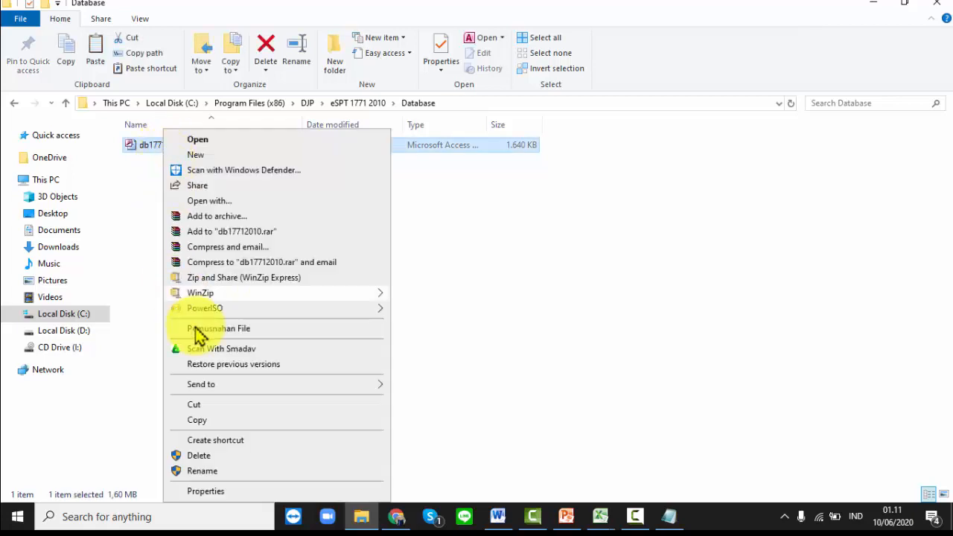
click(211, 424)
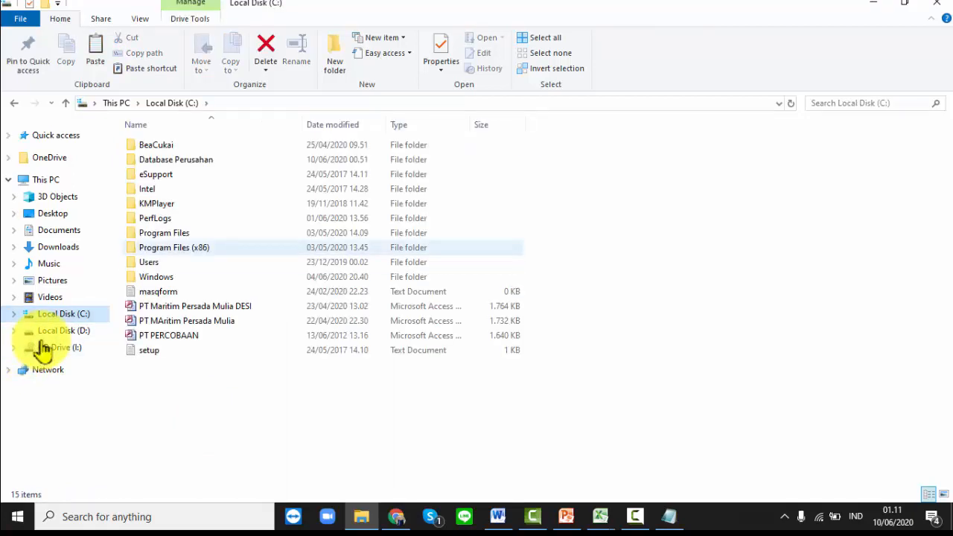
double_click(176, 159)
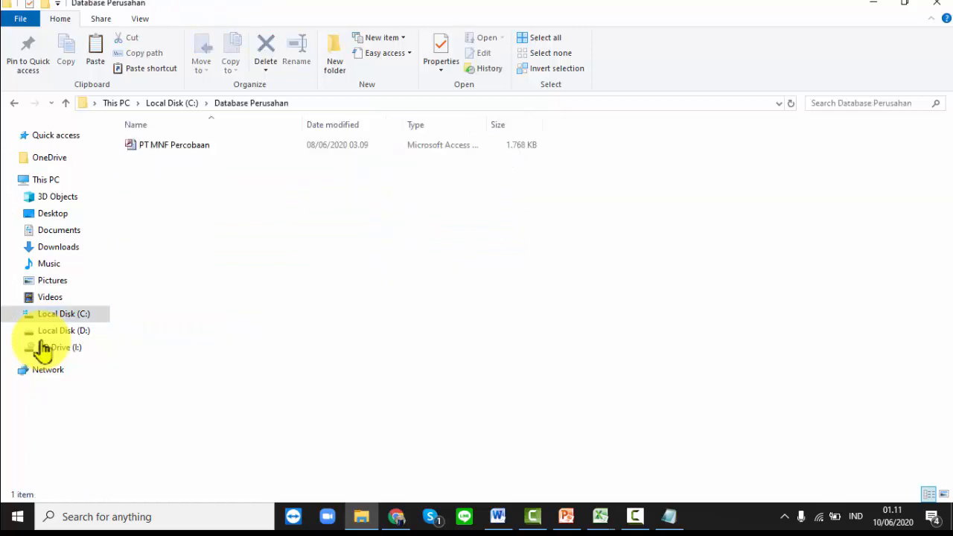
right_click(195, 172)
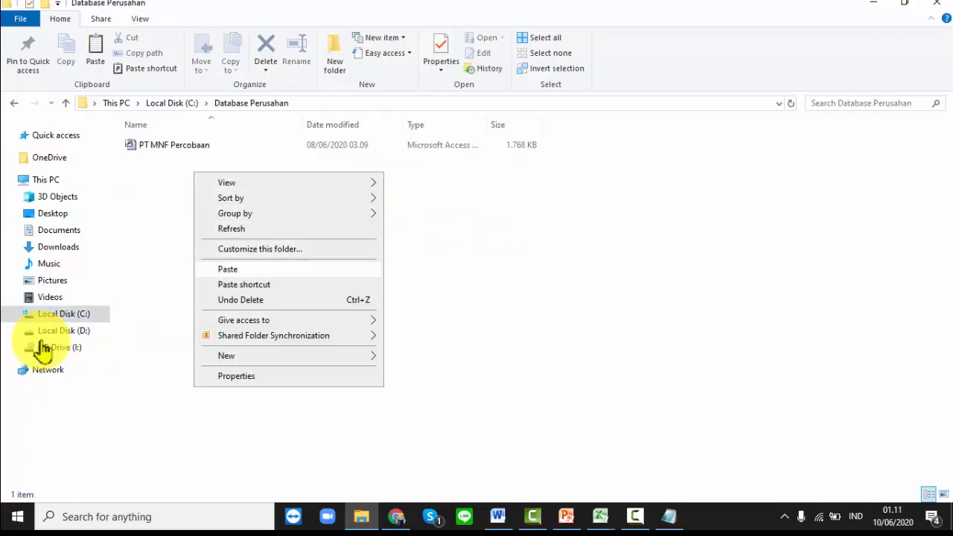
click(228, 269)
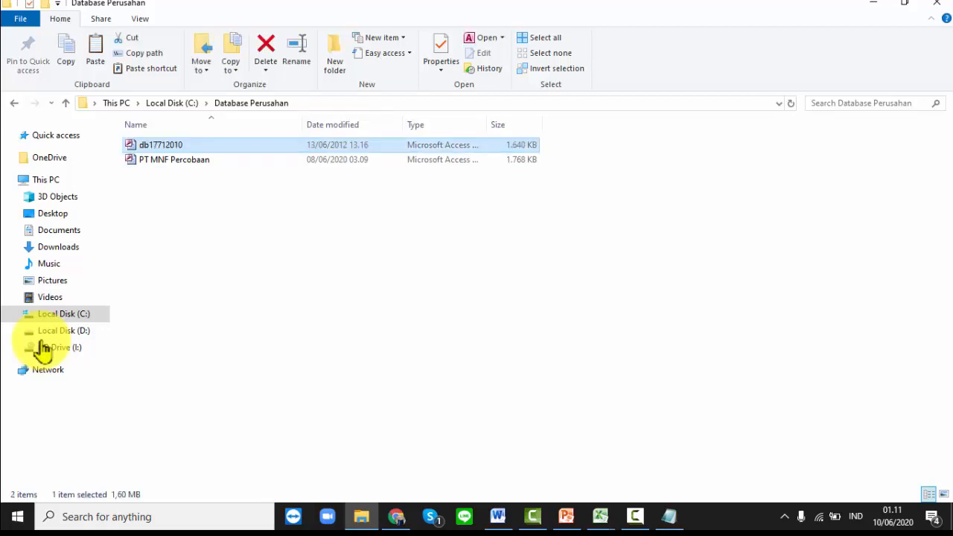
- Rename the pasted db17712010 file to PT MNF Pesona Indonesia
right_click(153, 144)
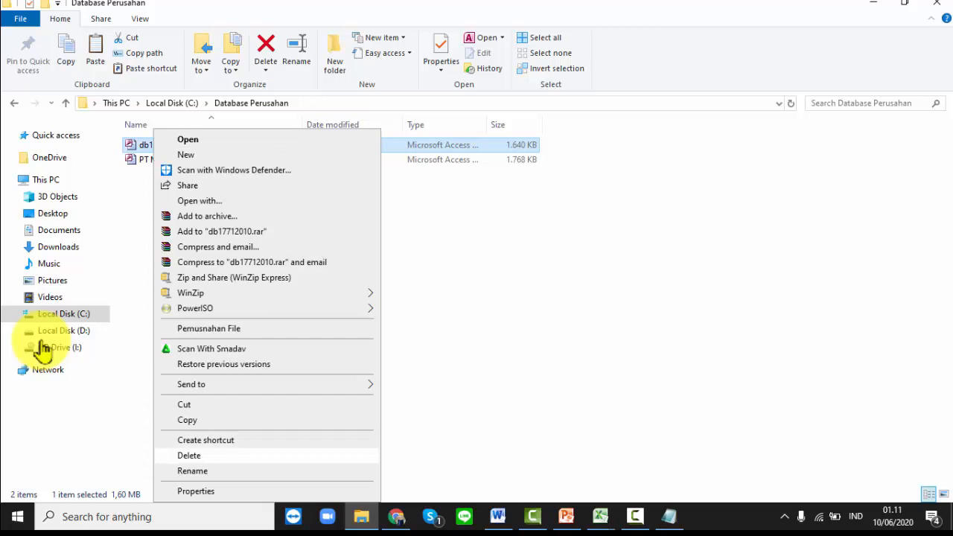
click(192, 470)
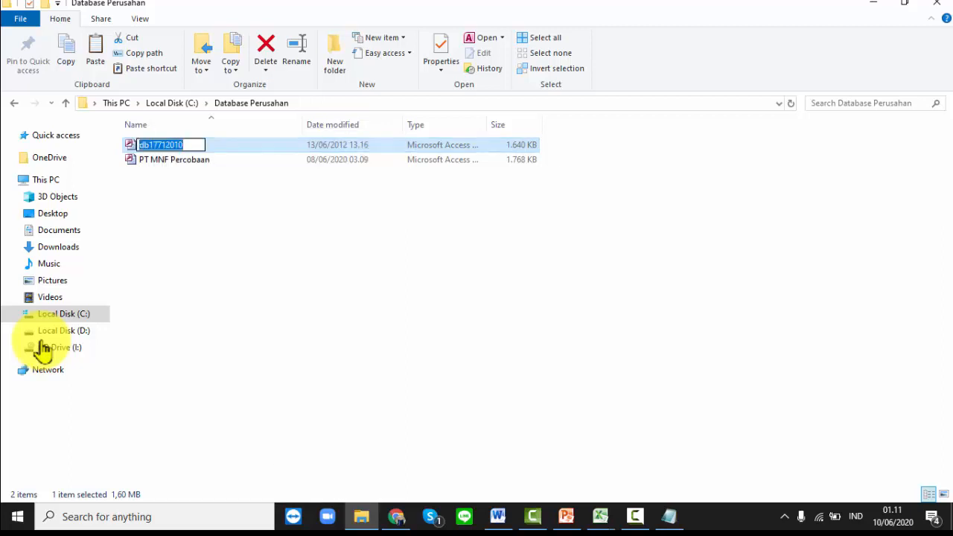
key(BackSpace)
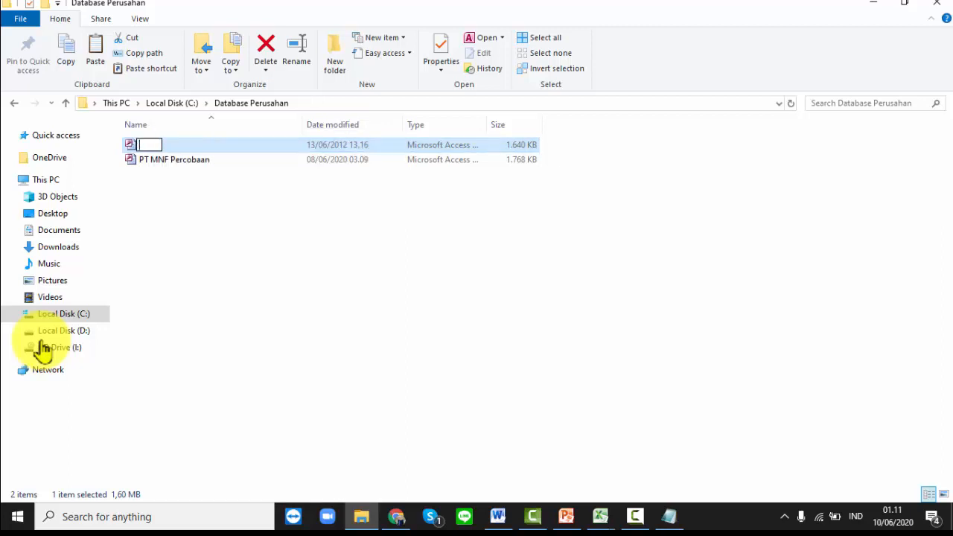
text(PT MNF P)
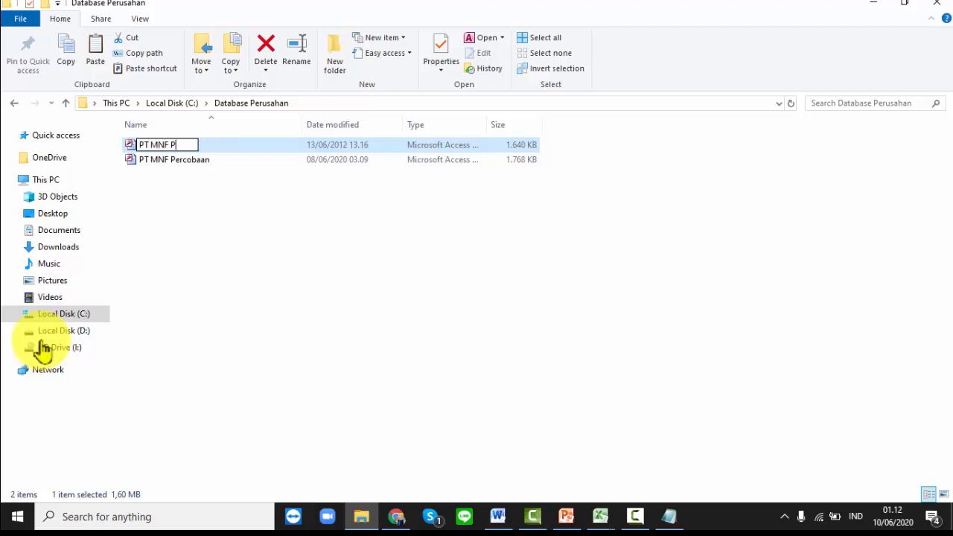
text(esona In)
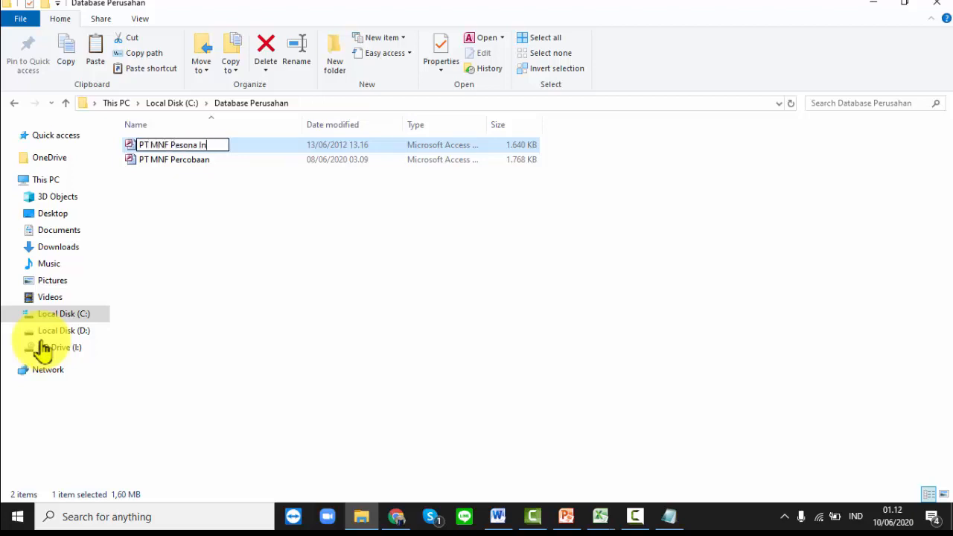
text(donesia)
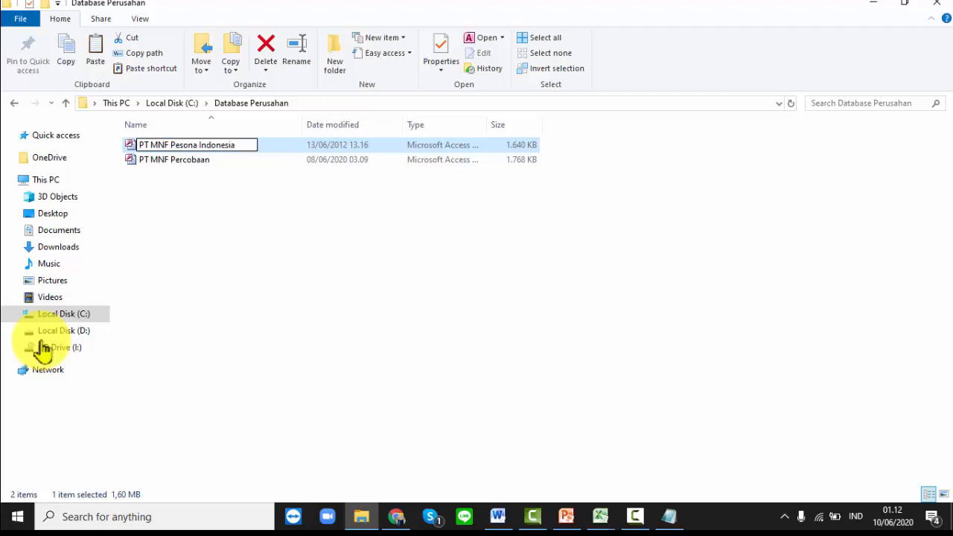
key(Return)
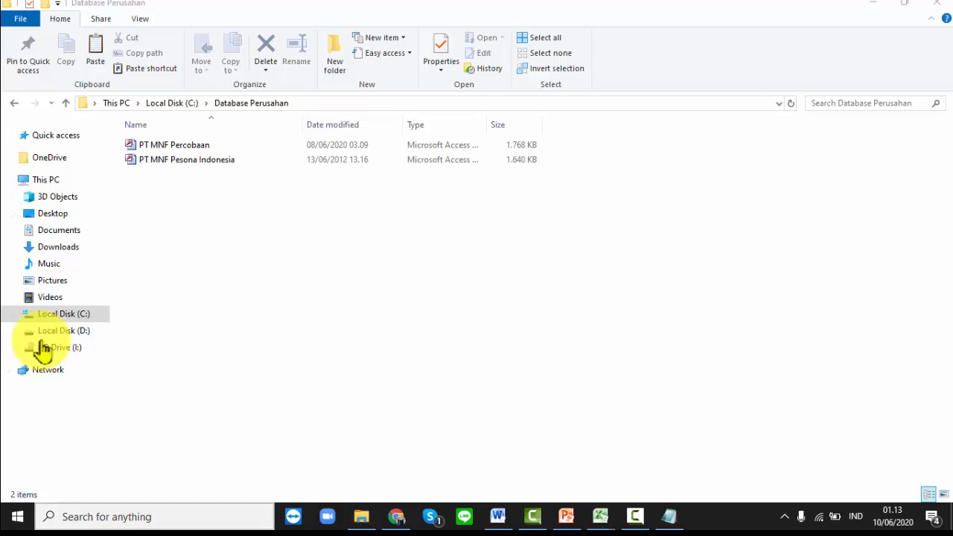
- Search for odbc and launch ODBC Data Sources (32-bit)
key(super+s)
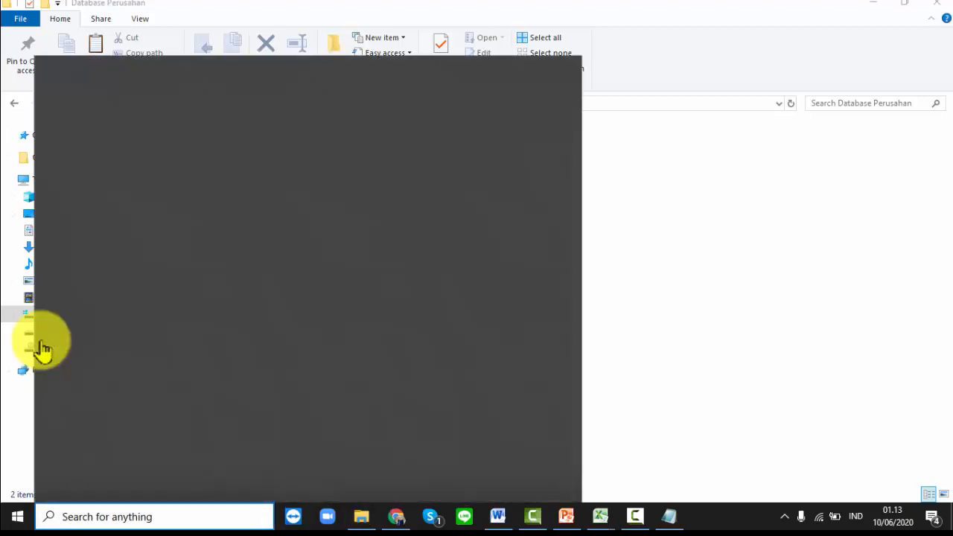
text(odb)
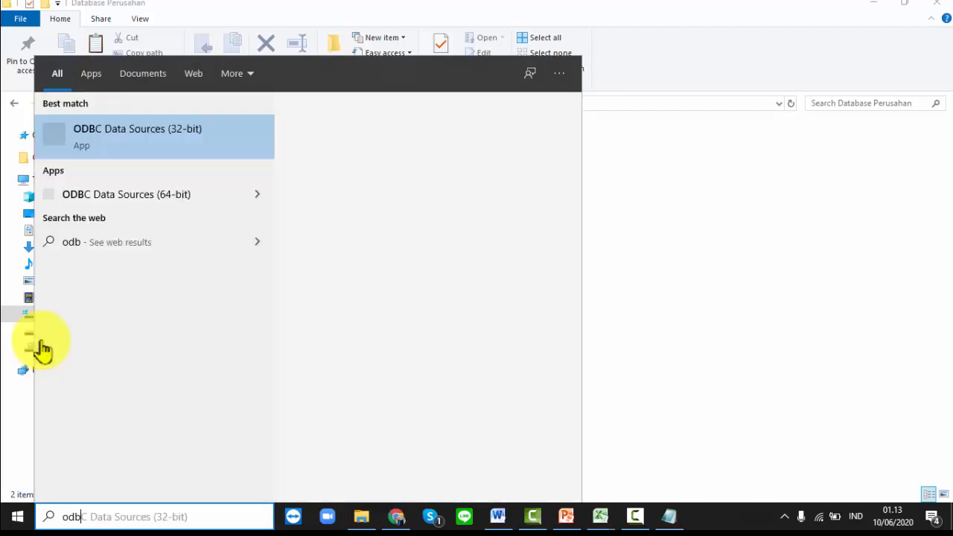
text(c)
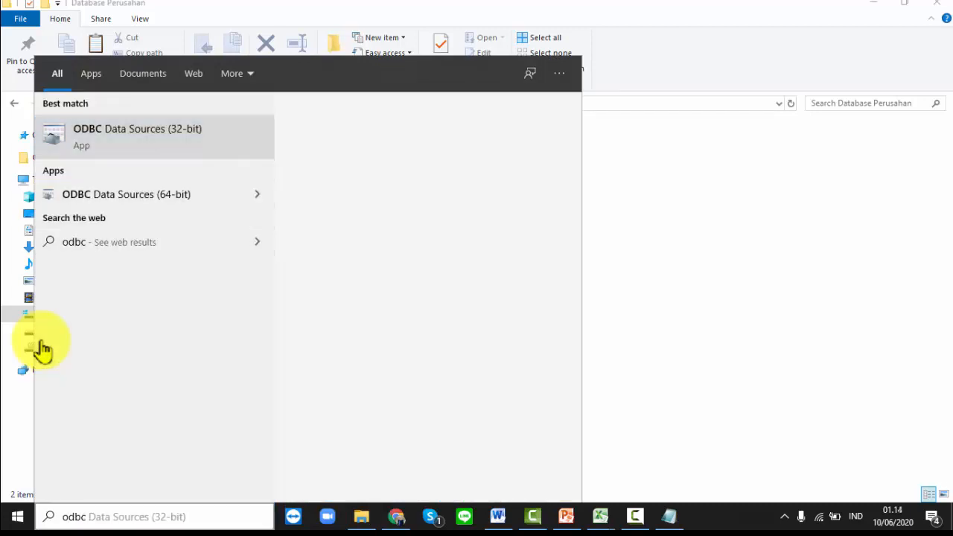
key(Return)
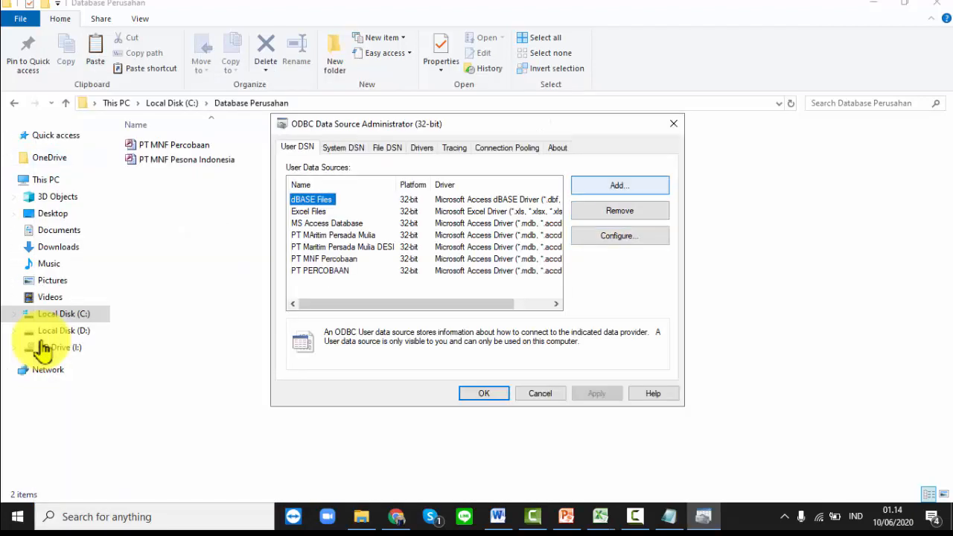
- Add a new user data source using the Microsoft Access Driver (*.mdb, *.accdb)
key(Return)
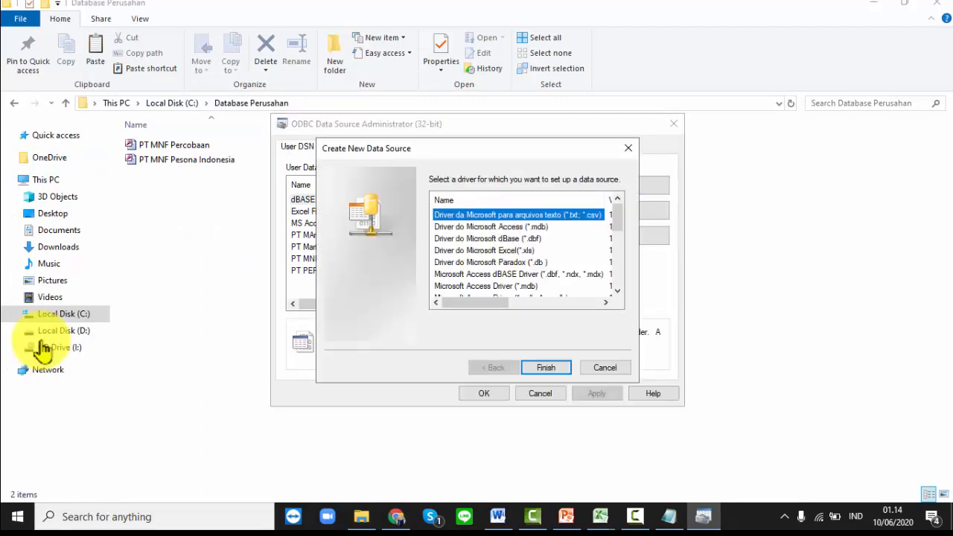
drag(618, 218, 617, 224)
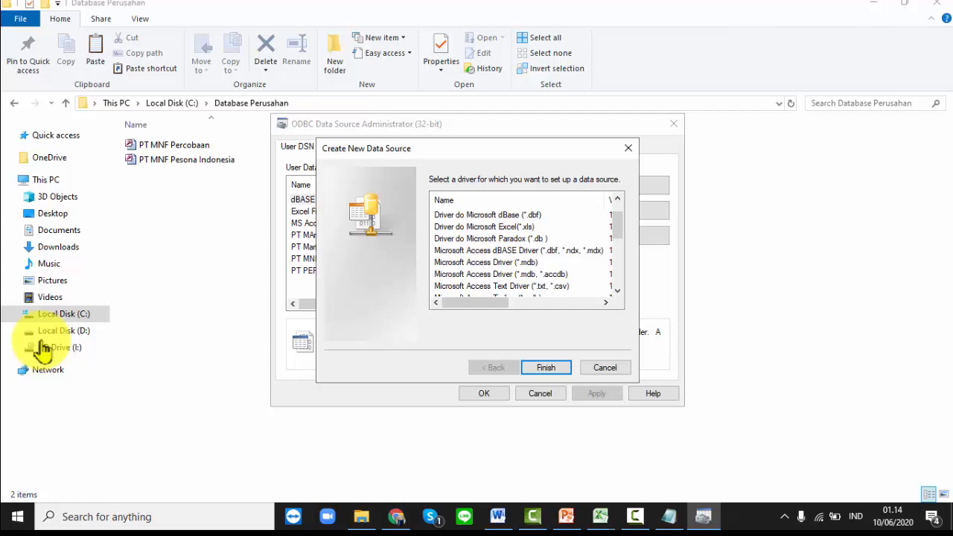
click(501, 274)
click(546, 367)
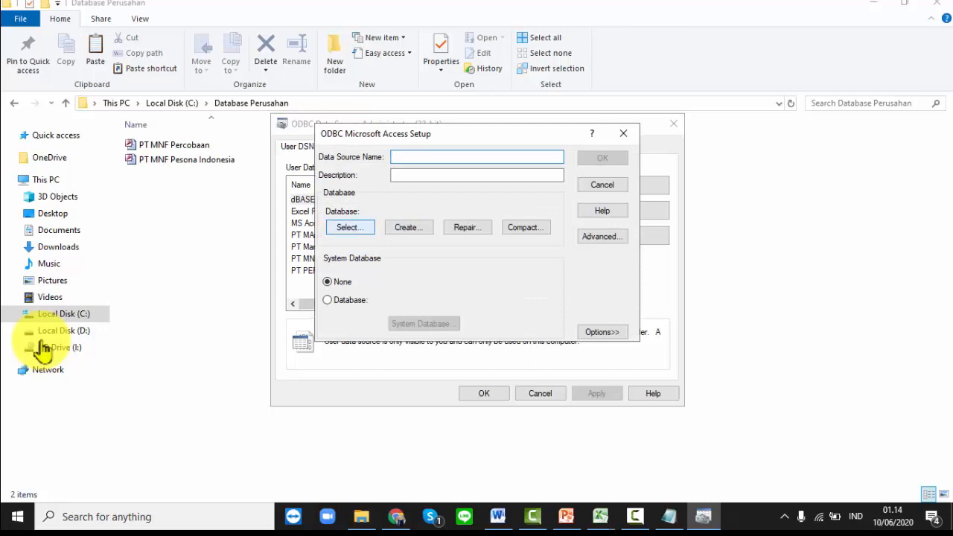
- Select PT MNF Pesona Indonesia.mdb in C:\Database Perusahaan as the database
click(350, 227)
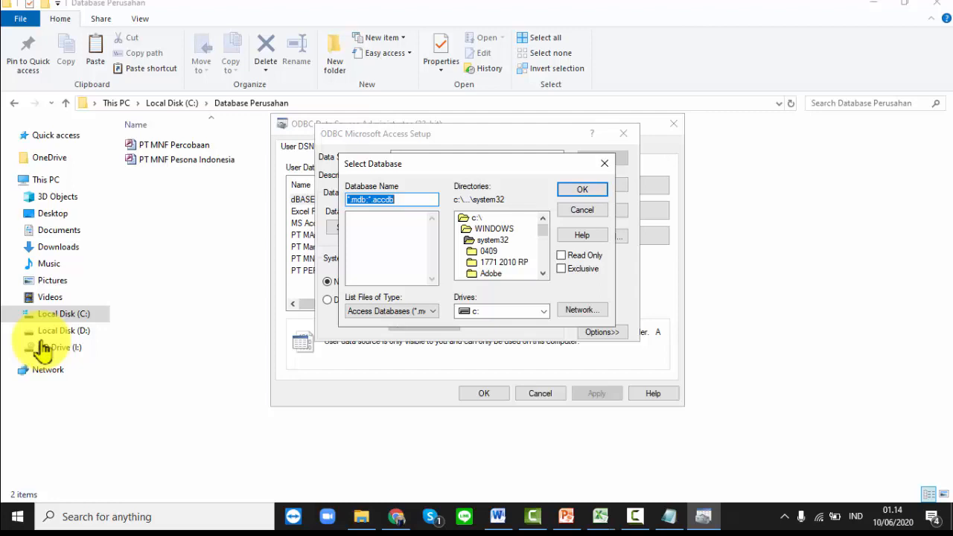
double_click(477, 217)
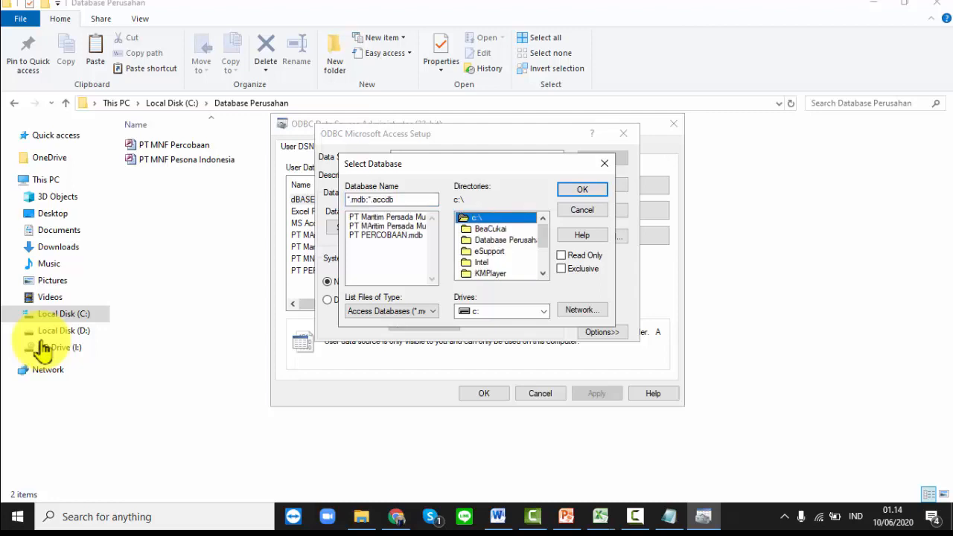
double_click(499, 240)
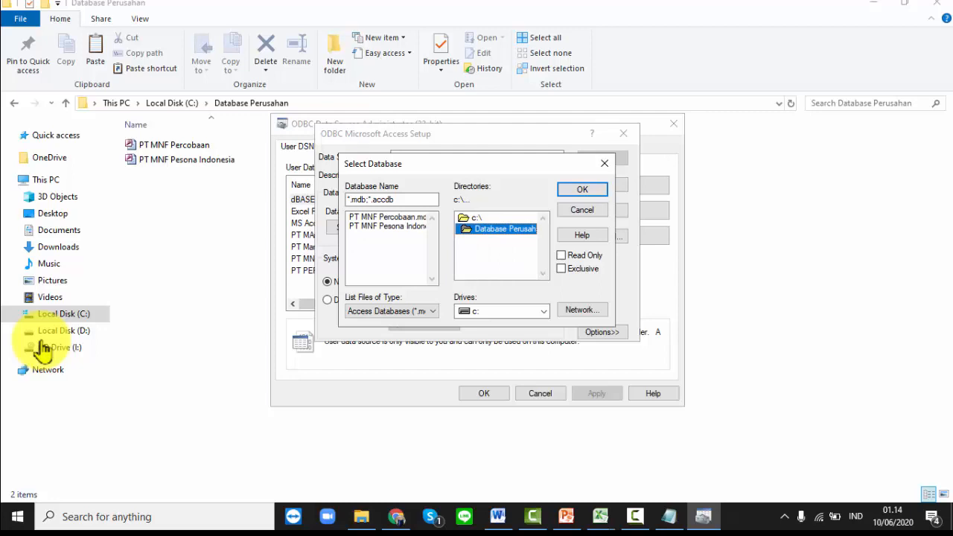
click(387, 226)
click(583, 189)
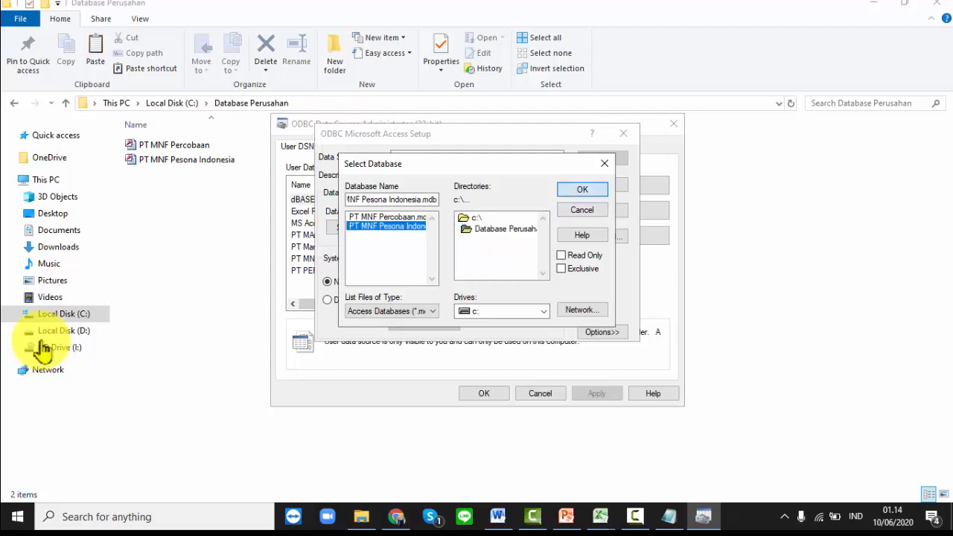
- Name the data source PT MNF Pesona Indonesia, save it and close the administrator
text(P)
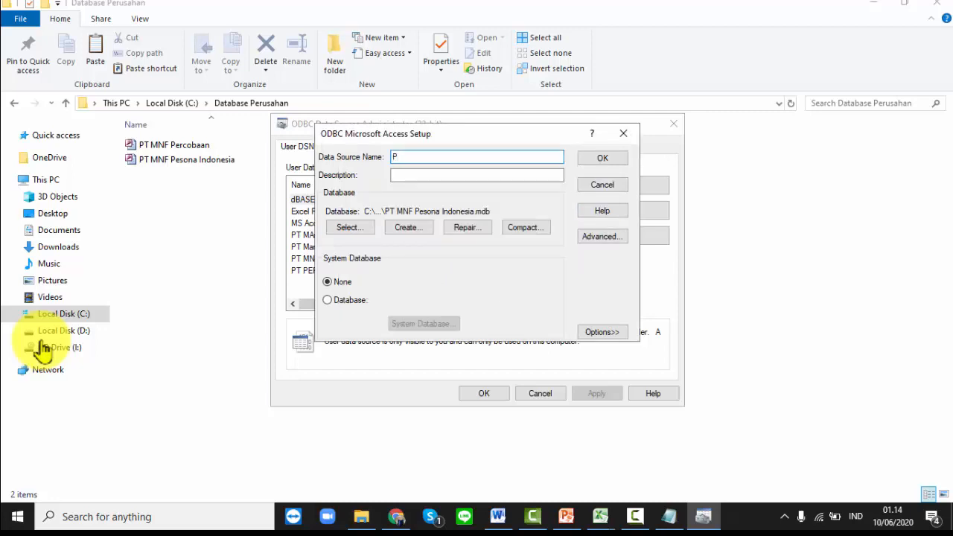
text(T MNF Pesona Indonesia)
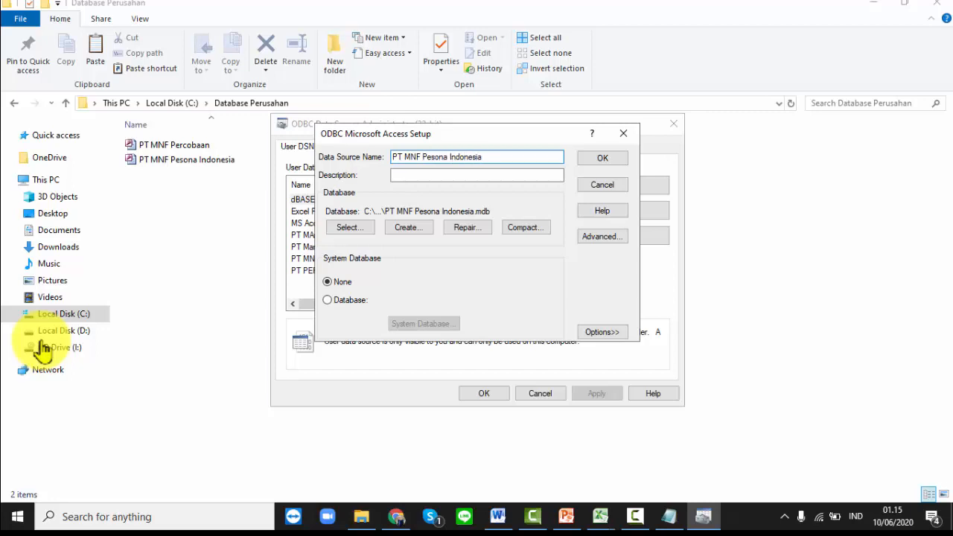
key(Return)
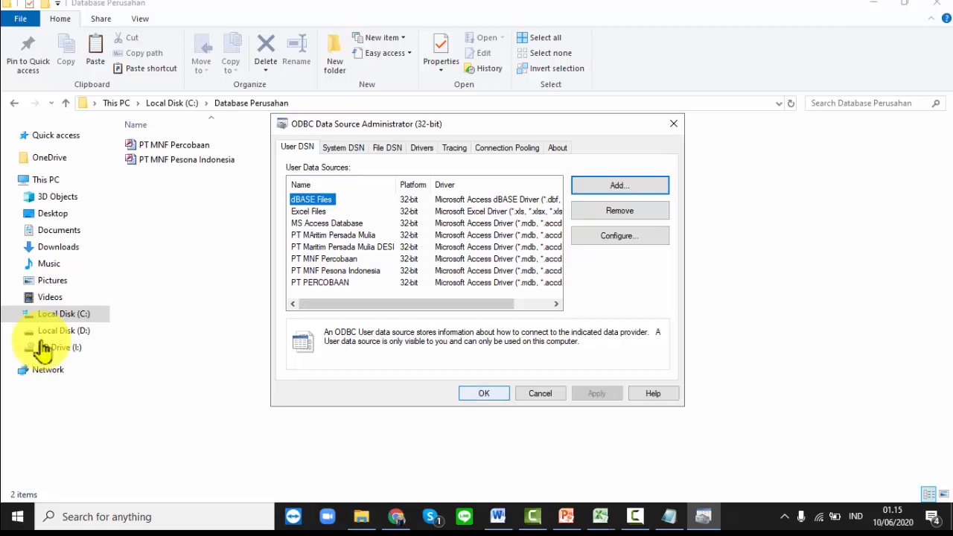
key(Return)
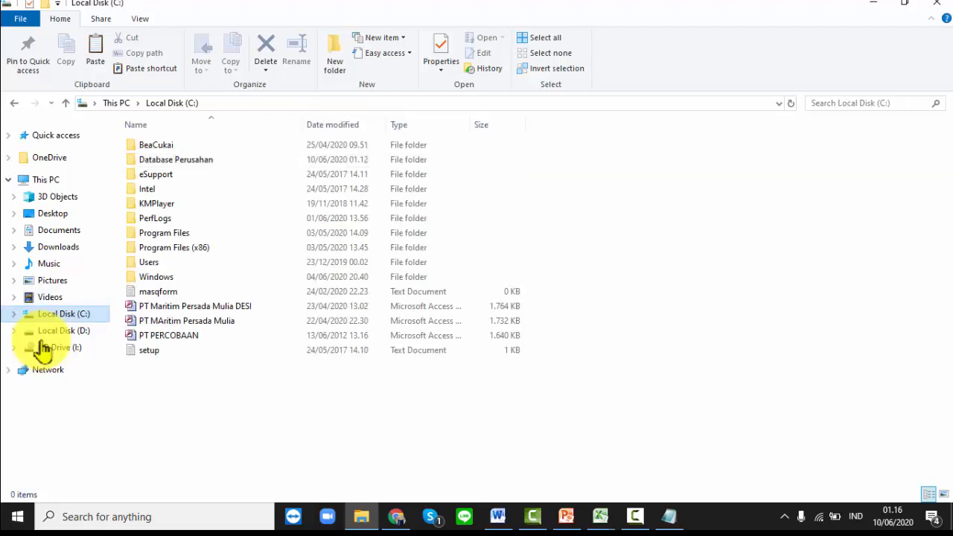
- Open C:\Program Files (x86)\DJP\eSPT 1771 2010 and launch espt pph 1771 2010 v1.2
double_click(175, 248)
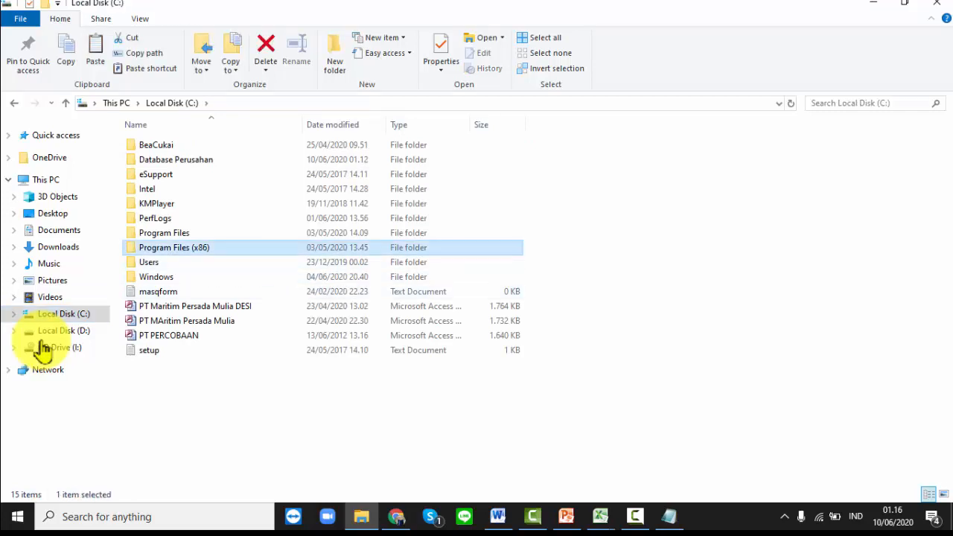
double_click(145, 232)
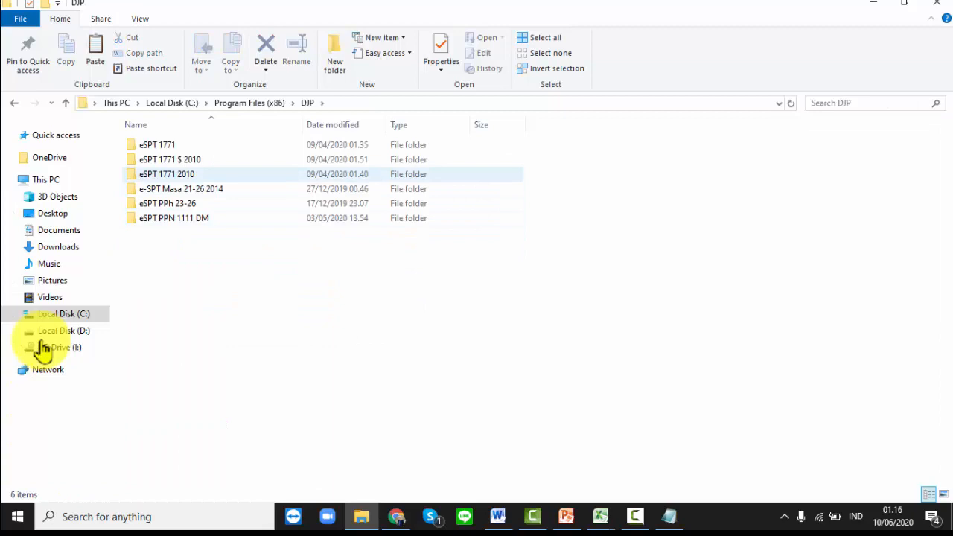
double_click(177, 175)
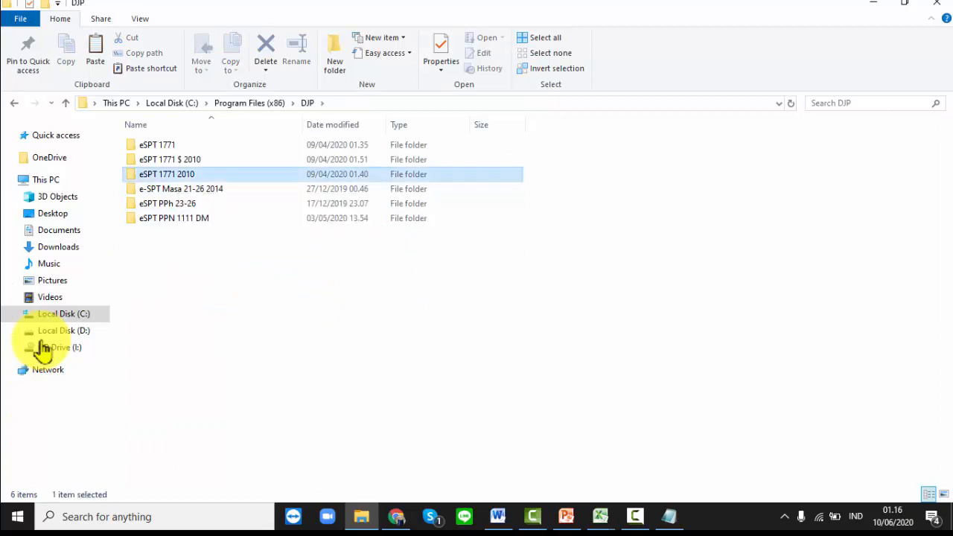
click(178, 189)
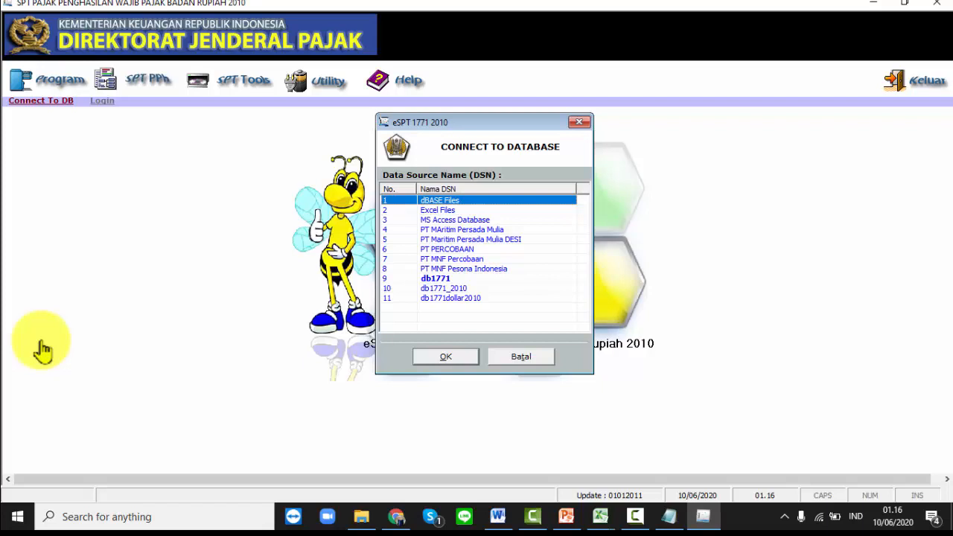
- Connect to the PT MNF Pesona Indonesia data source (row 8) and confirm with OK
click(463, 269)
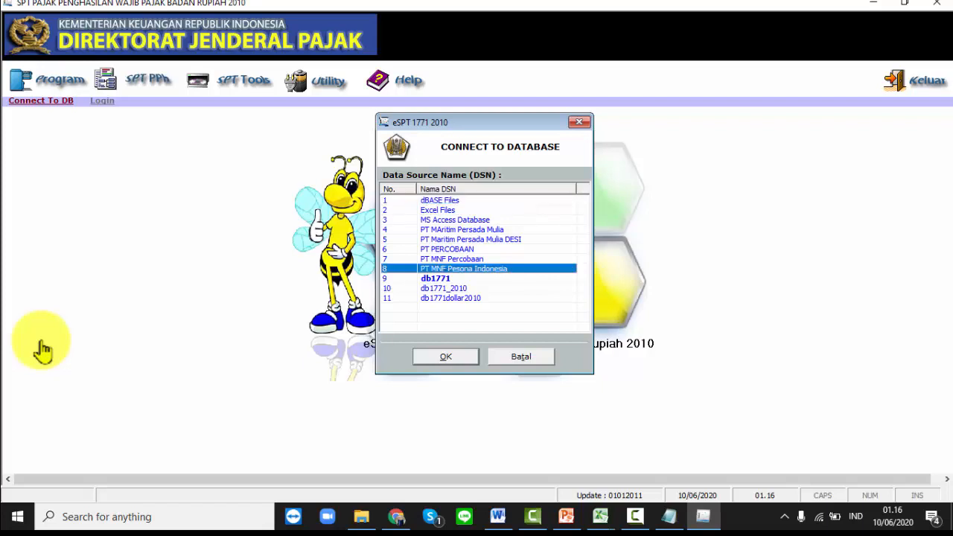
key(Tab)
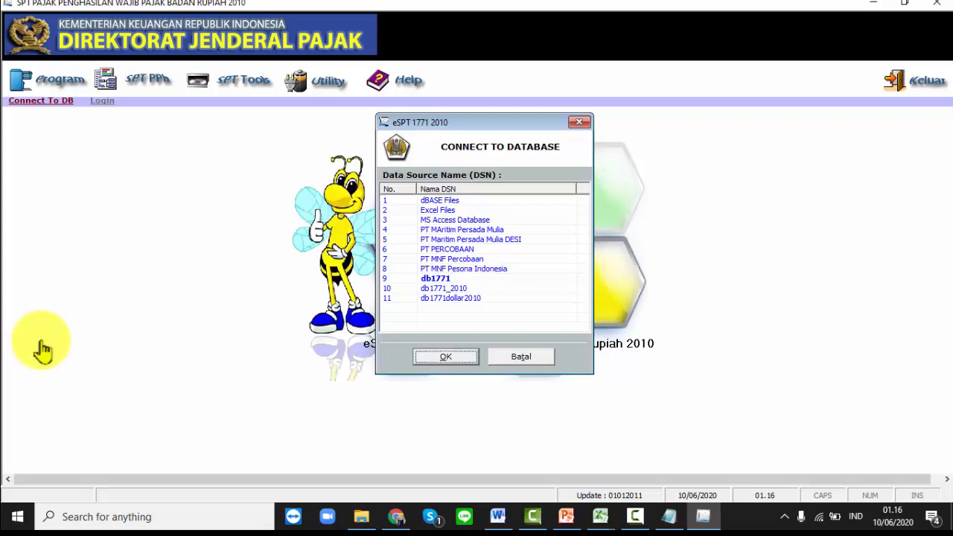
key(Return)
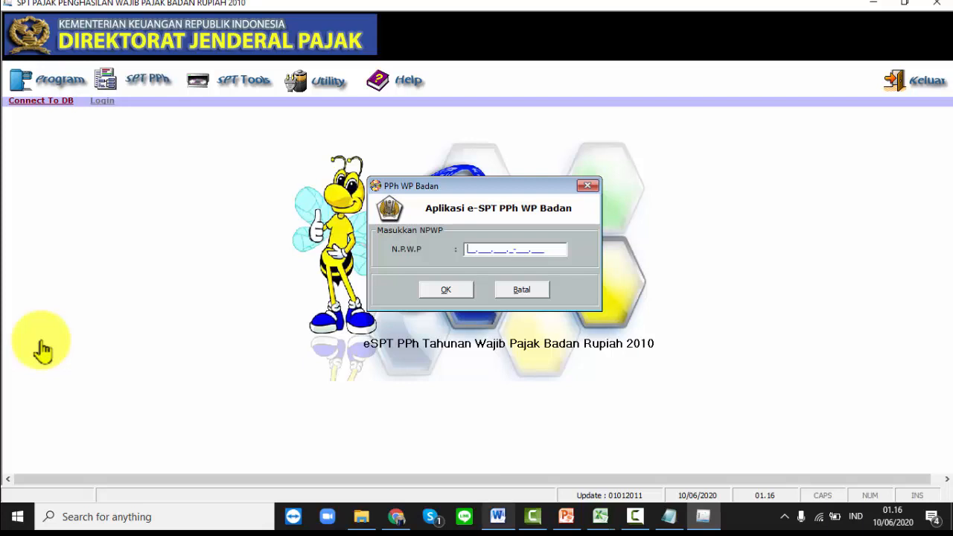
mouse_move(498, 516)
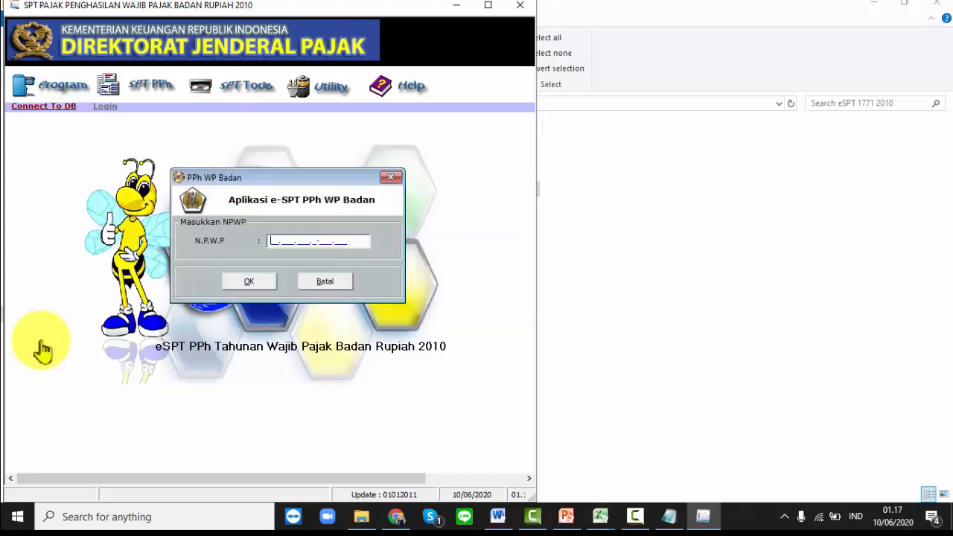
- Look up the company's NPWP in the Word data sheet, enter it in N.P.W.P, and confirm
key(alt+Tab)
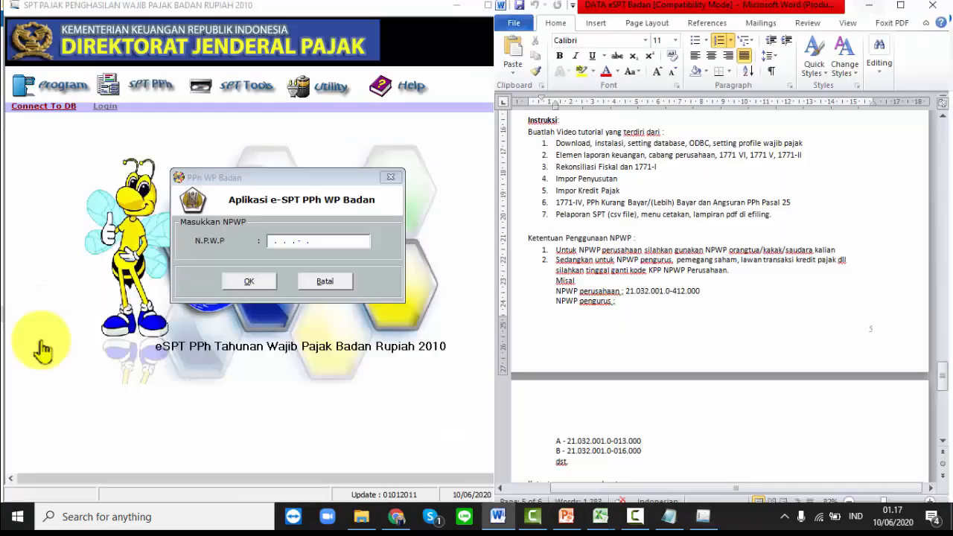
key(ctrl+Home)
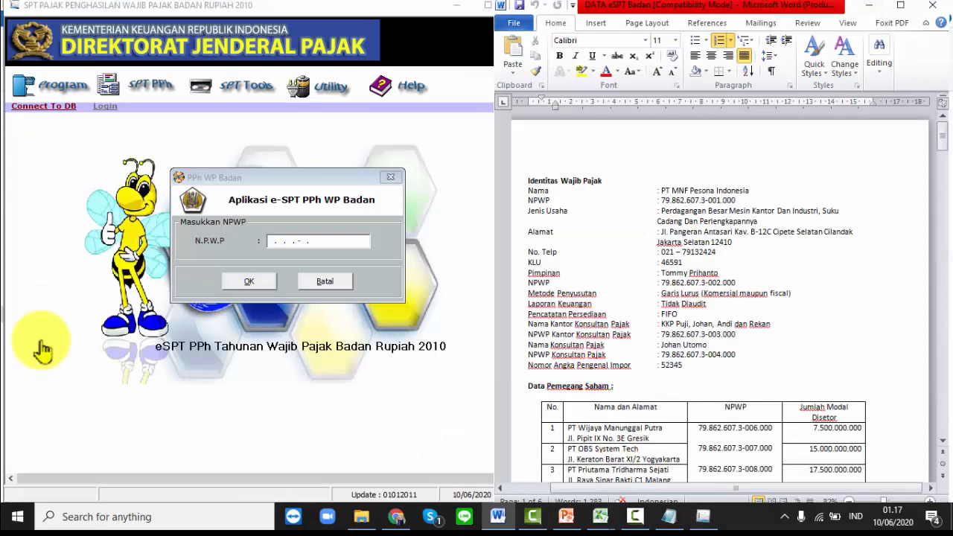
key(alt+Tab)
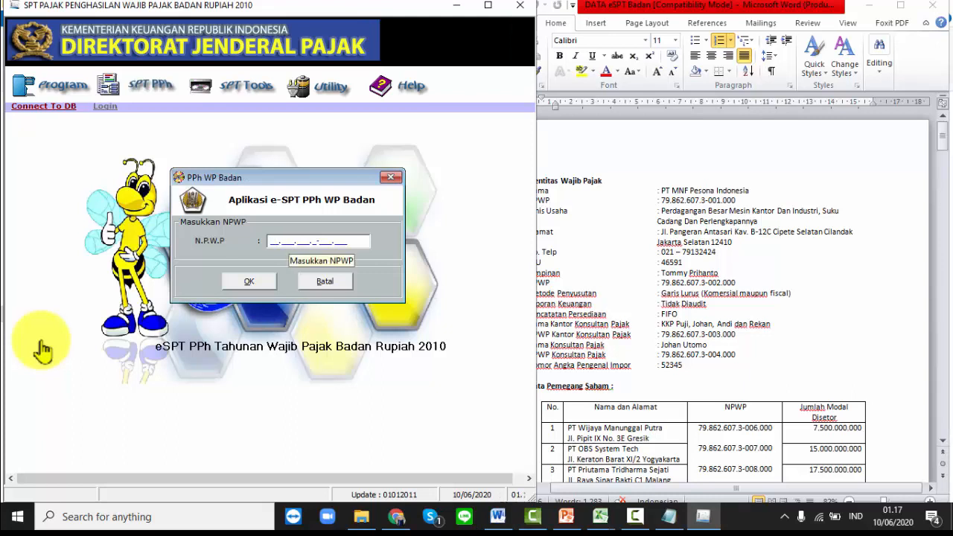
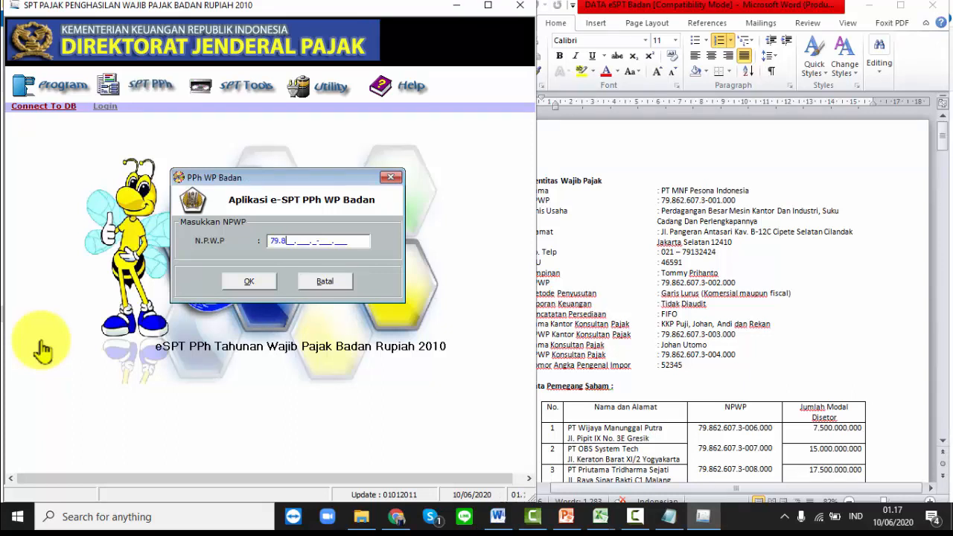
key(Tab)
key(Return)
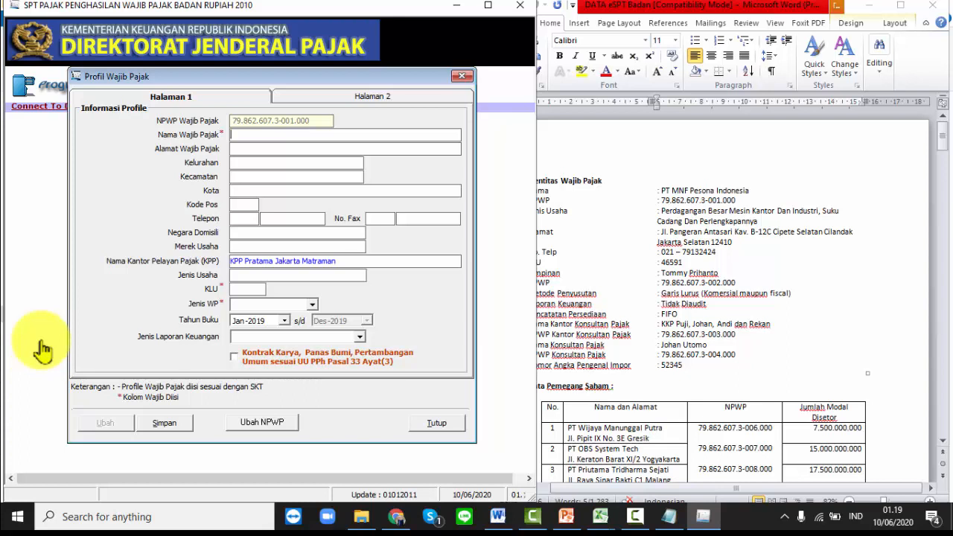
- Paste the company name and street address from the Word data sheet into the profile
key(alt+Tab)
mouse_move(662, 183)
mouse_down()
mouse_move(749, 191)
mouse_move(662, 191)
mouse_up()
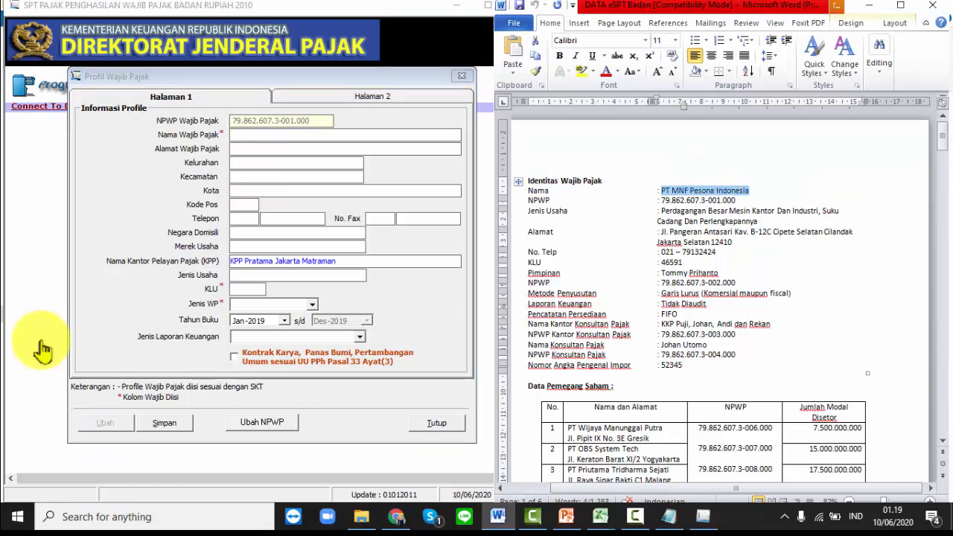
key(ctrl+c)
key(alt+Tab)
key(ctrl+v)
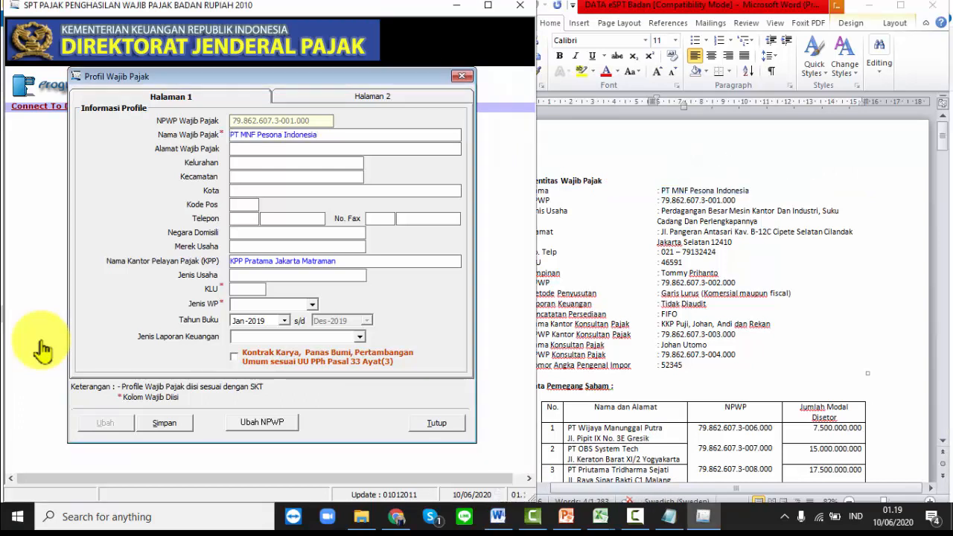
key(alt+Tab)
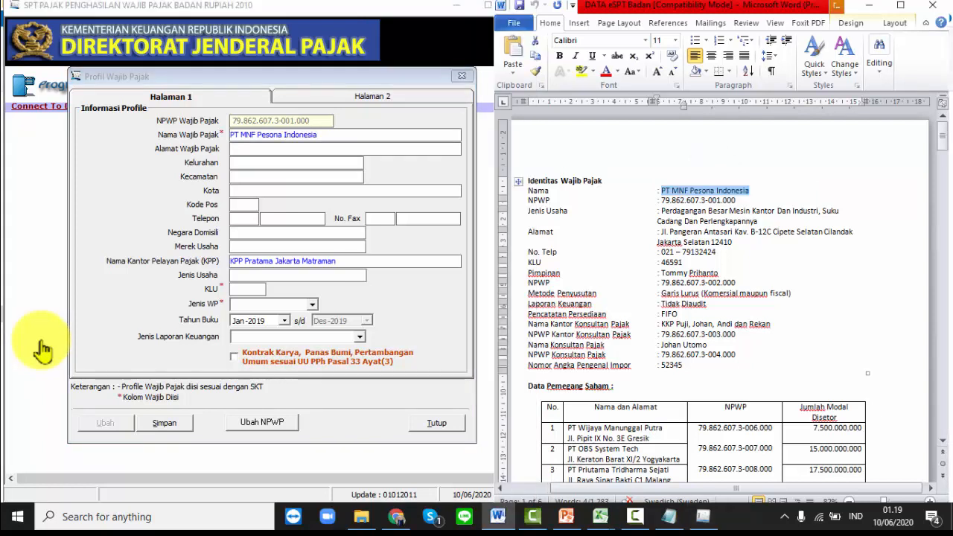
drag(661, 232, 772, 232)
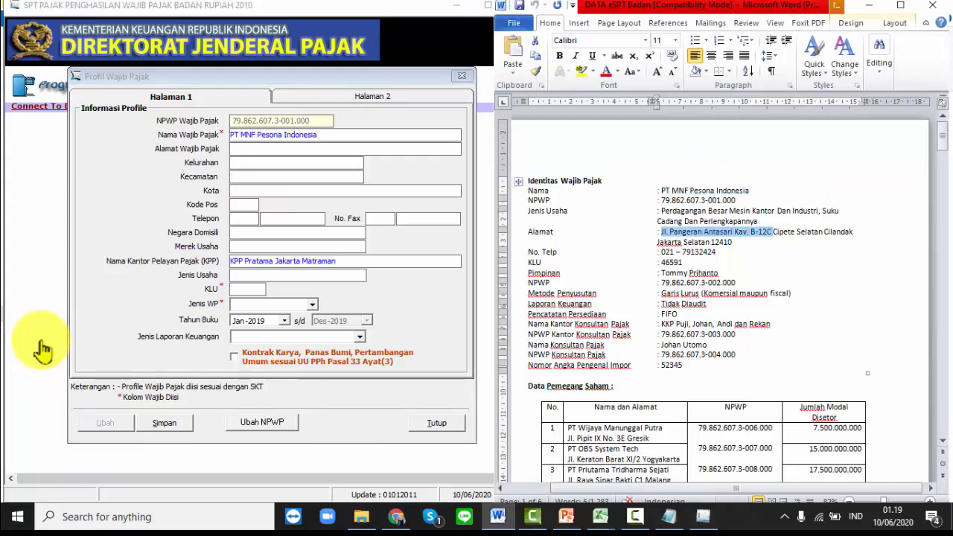
key(alt+Tab)
key(ctrl+v)
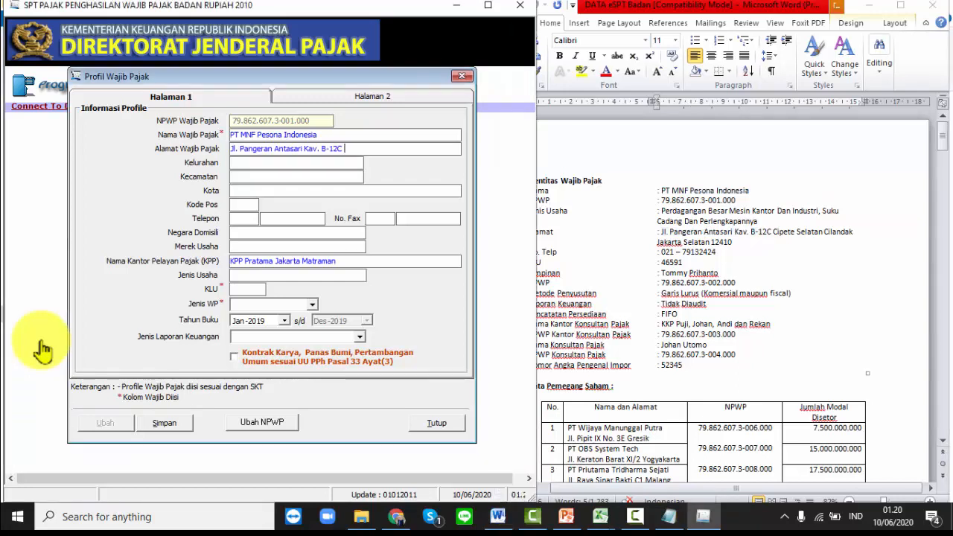
- Copy the Kelurahan, Kecamatan and Kota values from the data sheet into the profile
key(alt+Tab)
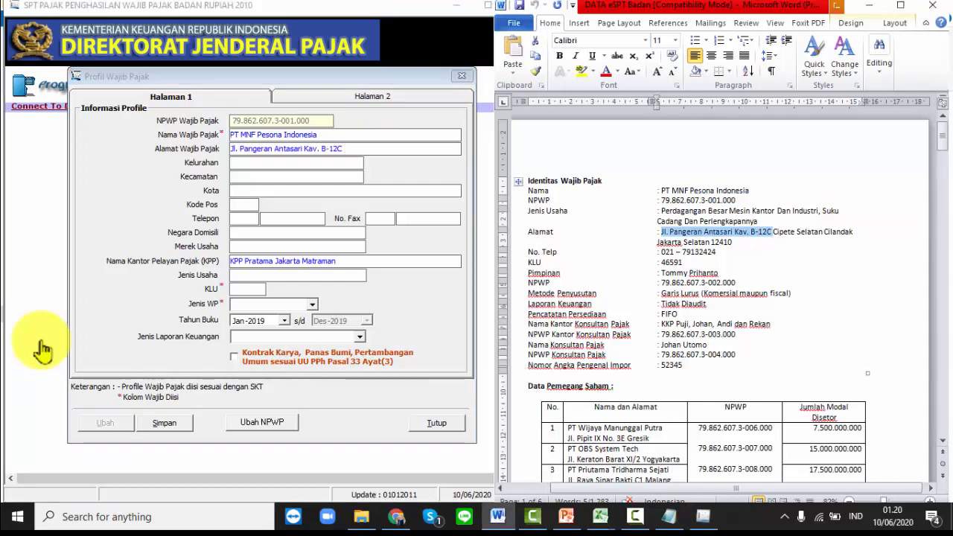
key(Right)
key(shift+Right)
key(shift+Right)
key(shift+Right)
key(shift+Right)
key(shift+Down)
key(shift+Up)
key(shift+Right)
key(shift+Right)
key(shift+Right)
key(shift+Right)
key(shift+Right)
key(shift+Right)
key(shift+Right)
key(shift+Right)
key(shift+Right)
key(shift+Right)
key(shift+Left)
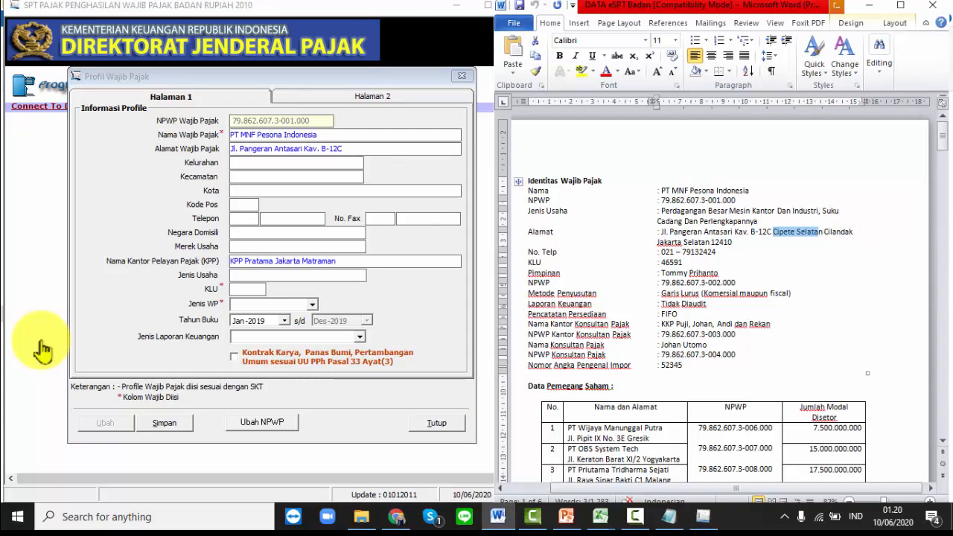
key(alt+Tab)
key(ctrl+v)
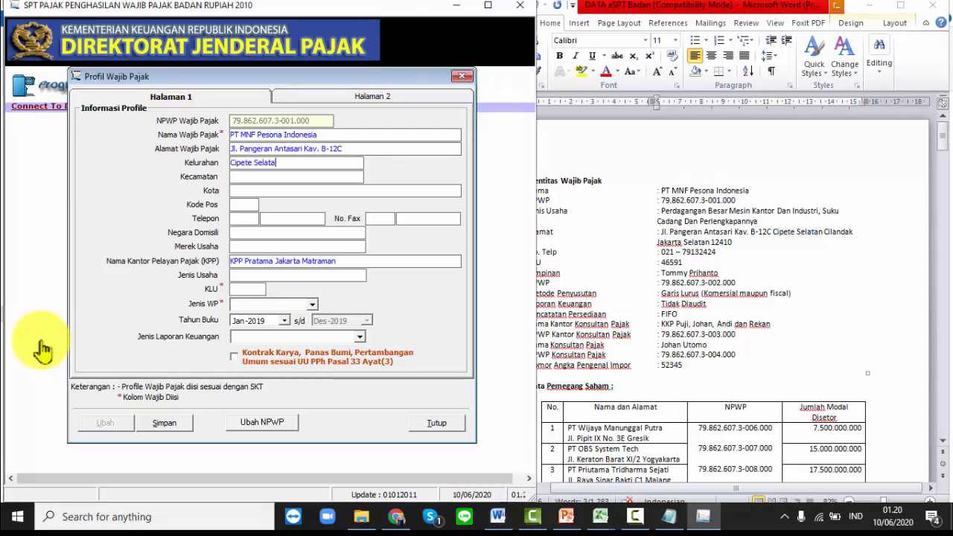
text(n)
key(alt+Tab)
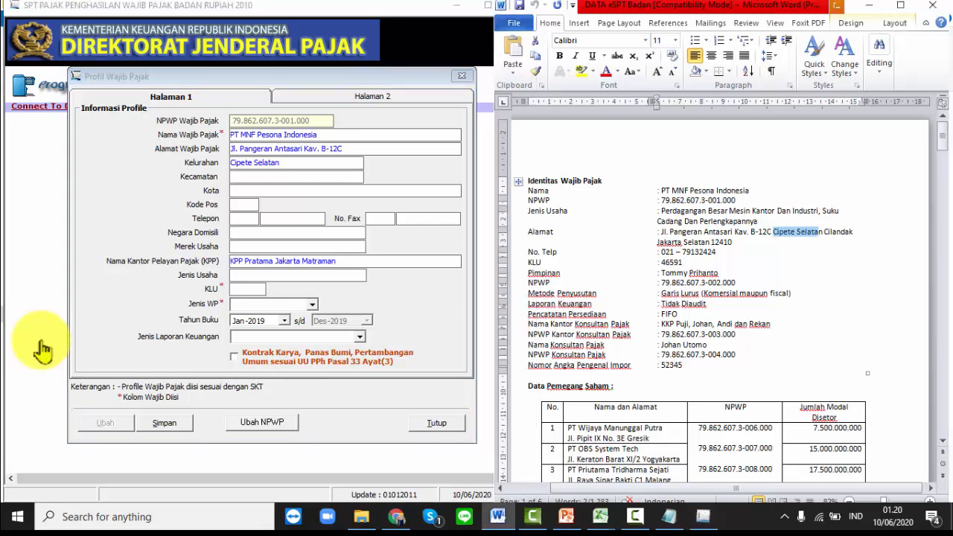
key(Right)
key(shift+Right)
key(shift+Right)
key(shift+Right)
key(shift+Right)
key(shift+Right)
key(shift+Right)
key(shift+Right)
key(shift+Right)
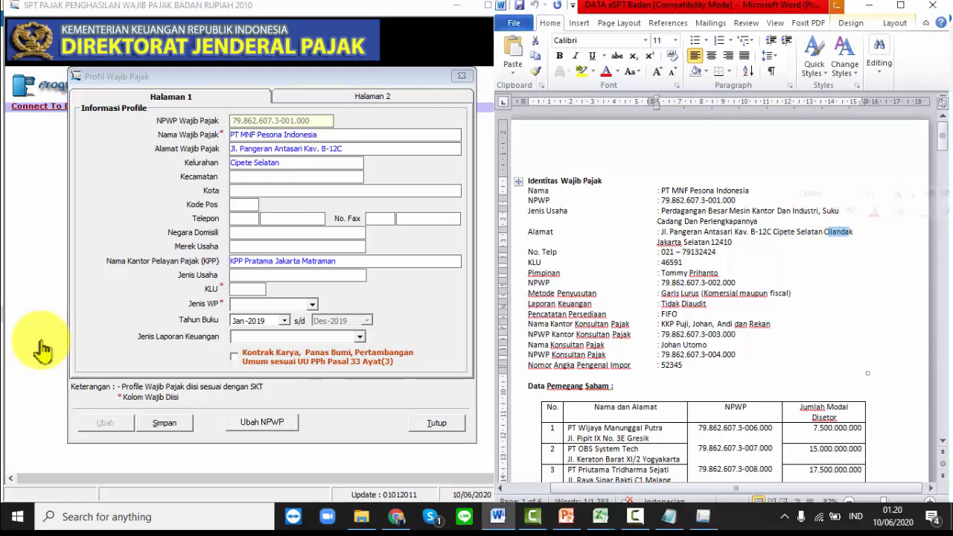
key(Left)
key(Left)
key(shift+Right)
key(shift+Right)
key(shift+Right)
key(shift+Right)
key(shift+Right)
key(shift+Right)
key(shift+Right)
key(shift+Right)
key(alt+Tab)
key(ctrl+v)
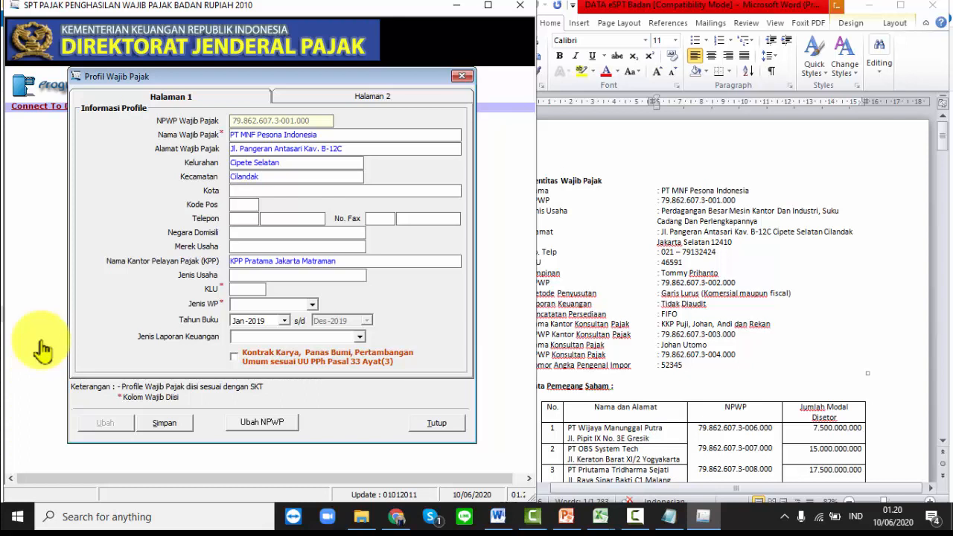
key(alt+Tab)
key(Right)
key(ctrl+shift+Right)
key(ctrl+shift+Right)
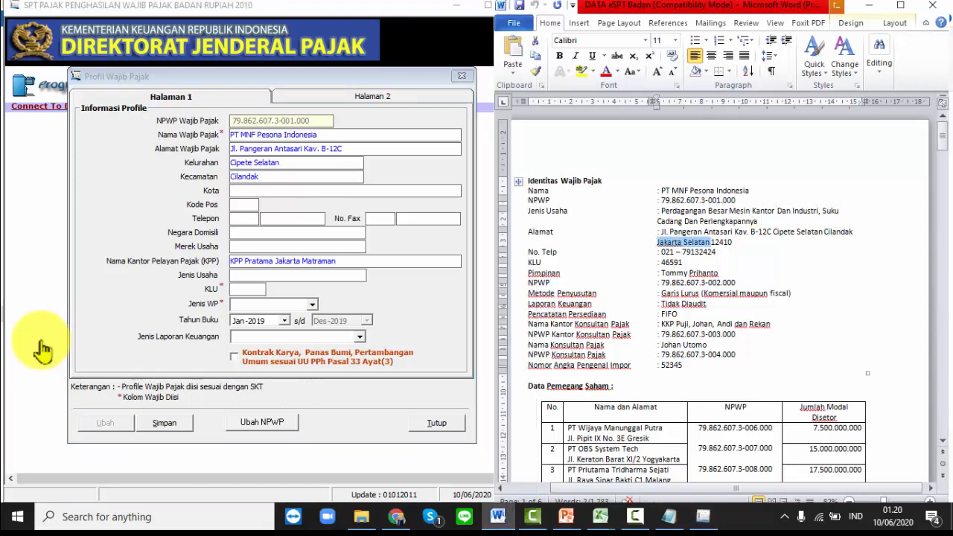
key(alt+Tab)
key(ctrl+v)
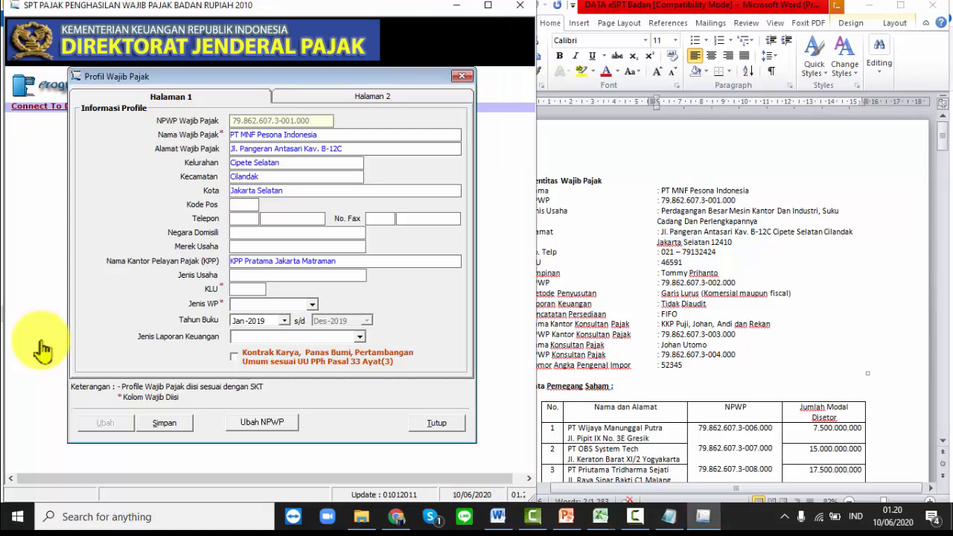
- Enter the company's postcode, phone number, country Indonesia and brand MNF
key(alt+Tab)
key(Right)
key(shift+Right)
key(shift+Right)
key(shift+Right)
key(shift+Right)
key(shift+Right)
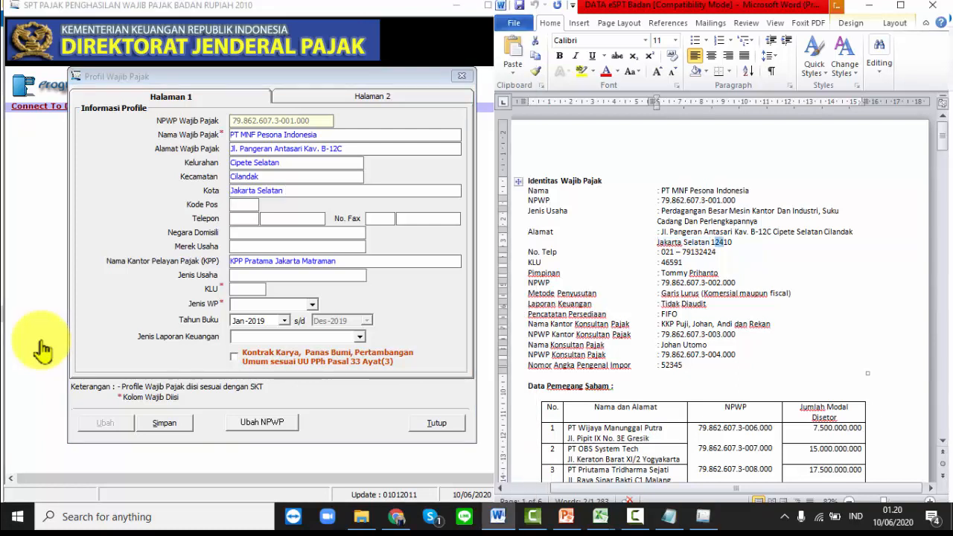
key(Left)
key(Left)
key(shift+Right)
key(shift+Right)
key(shift+Right)
key(shift+Right)
key(shift+Right)
key(alt+Tab)
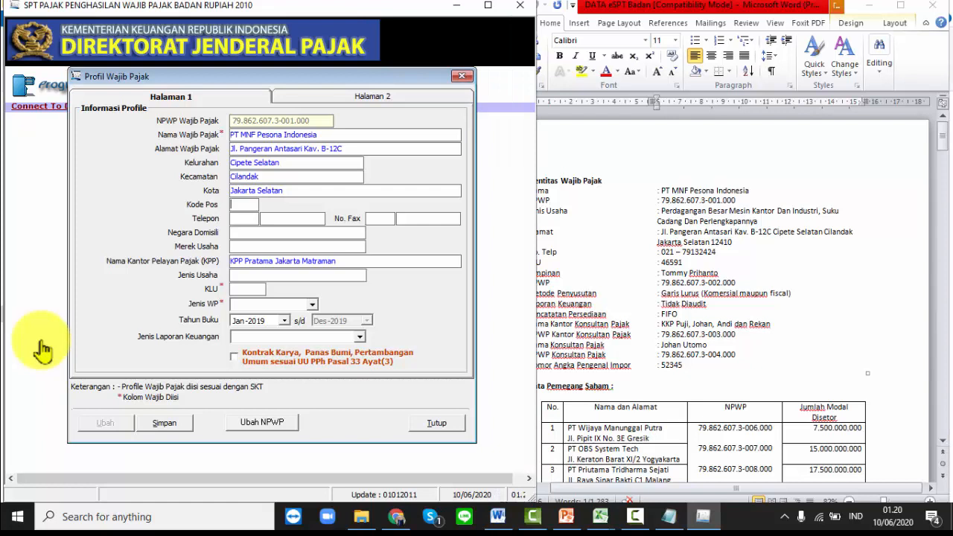
text(12410)
key(Tab)
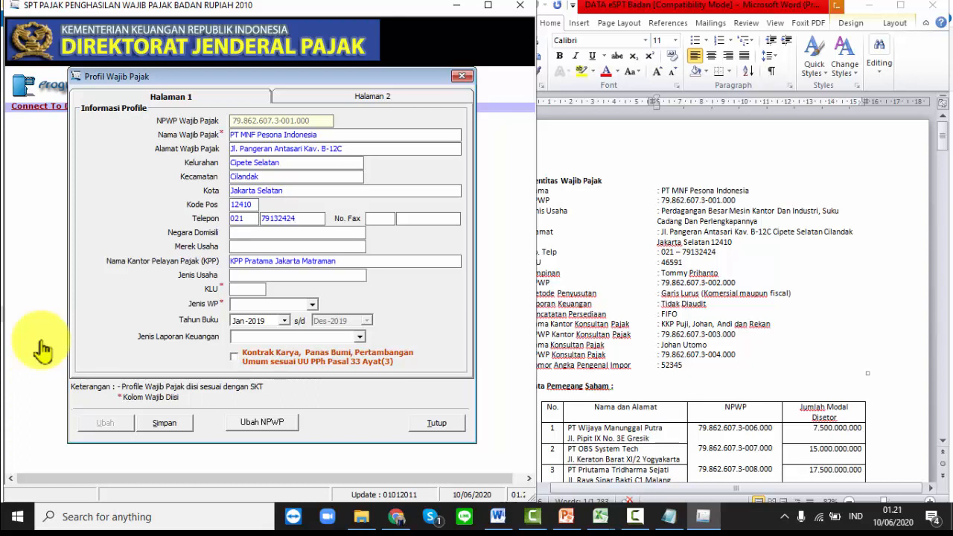
text(Indonesia)
key(Tab)
text(MNF)
- Paste the business type into Jenis Usaha and enter KLU 46591
key(Tab)
key(alt+Tab)
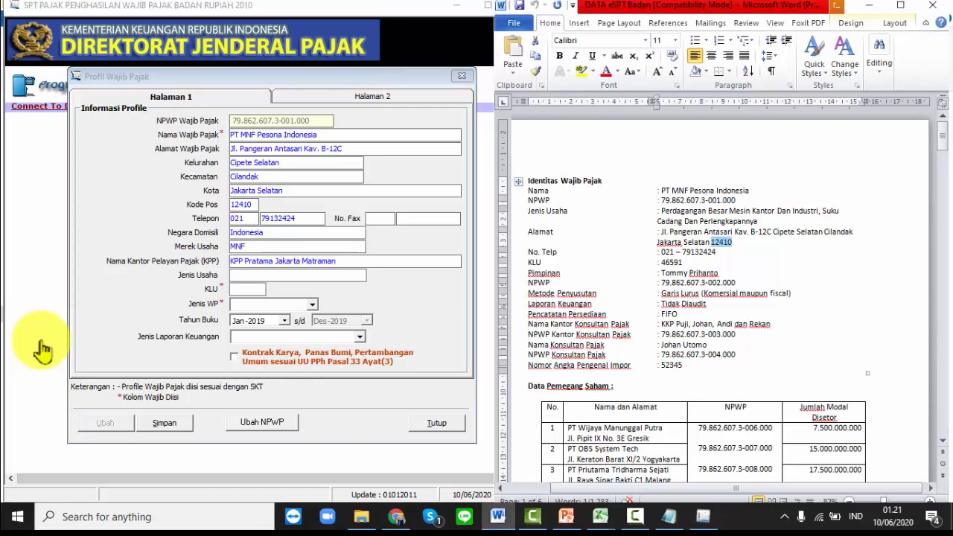
drag(662, 211, 759, 221)
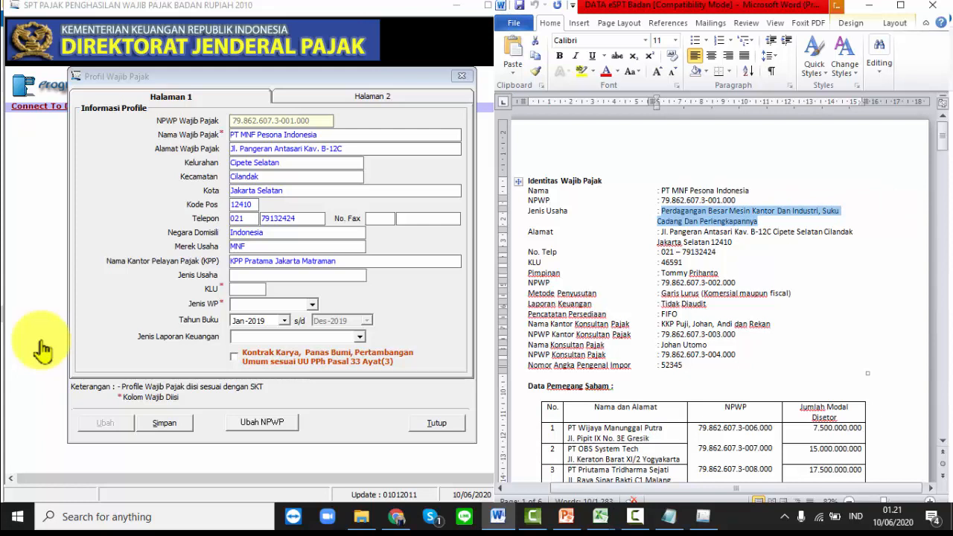
click(297, 276)
key(ctrl+v)
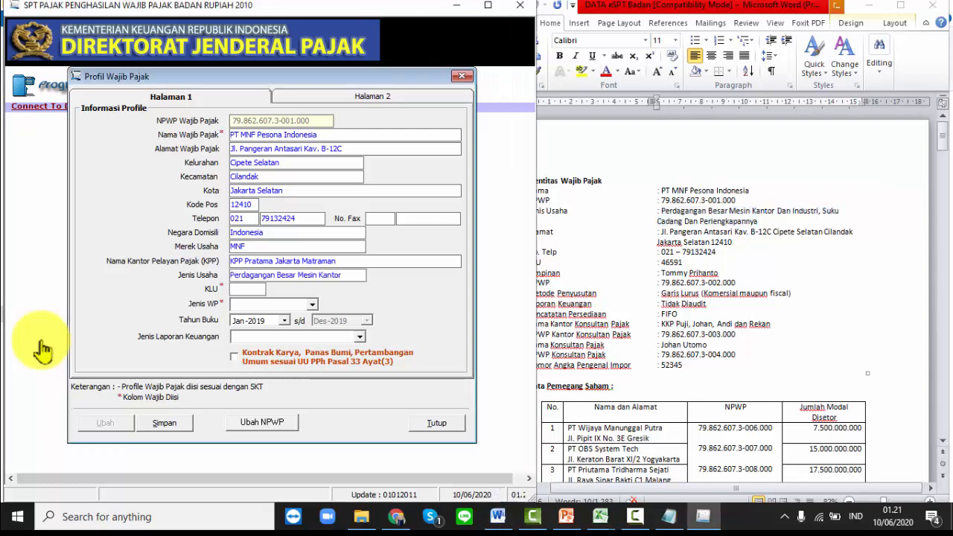
key(Tab)
text(46591)
- Set taxpayer type to NON BUT and keep the book year starting Jan-2018
key(Tab)
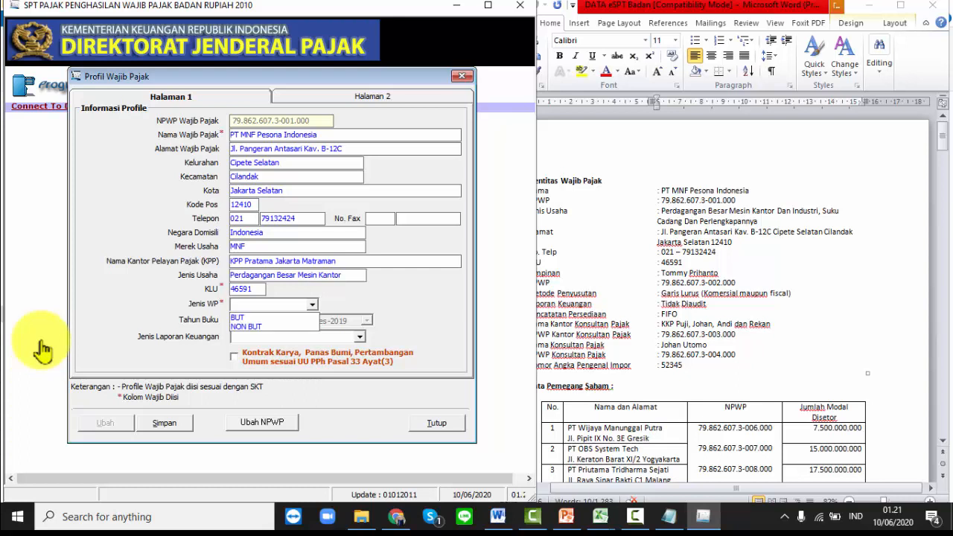
key(Down)
key(Down)
key(Return)
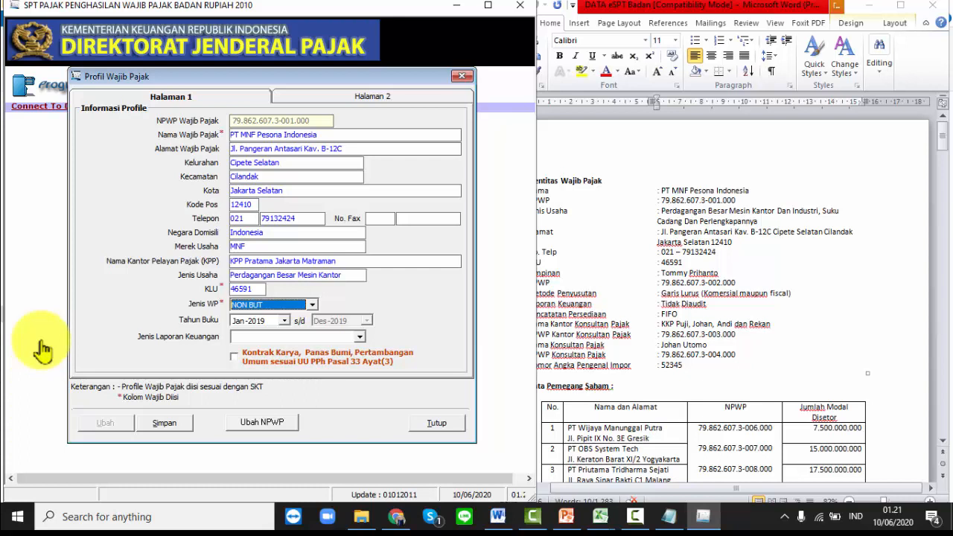
key(Tab)
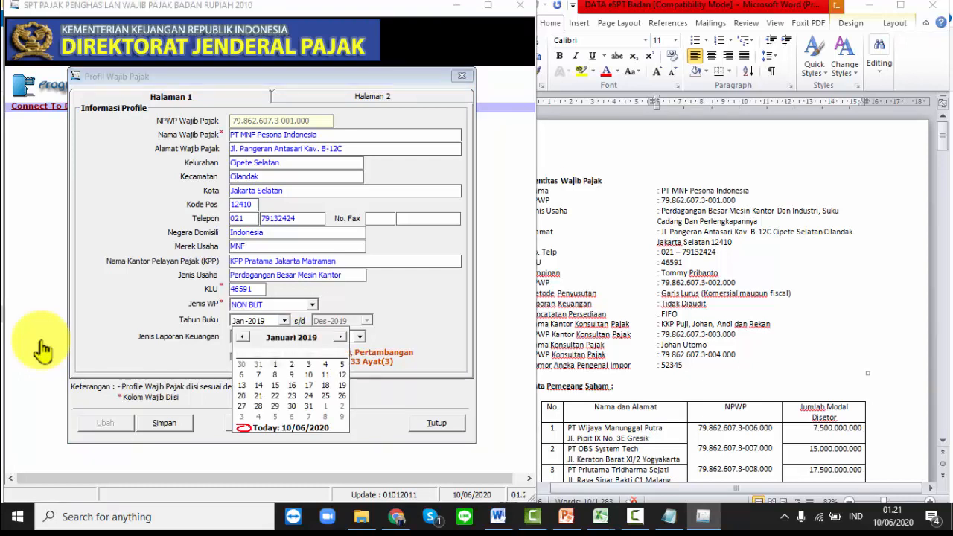
key(Page_Up)
key(Page_Up)
key(Page_Up)
key(Page_Up)
key(Page_Up)
key(Page_Up)
key(Page_Up)
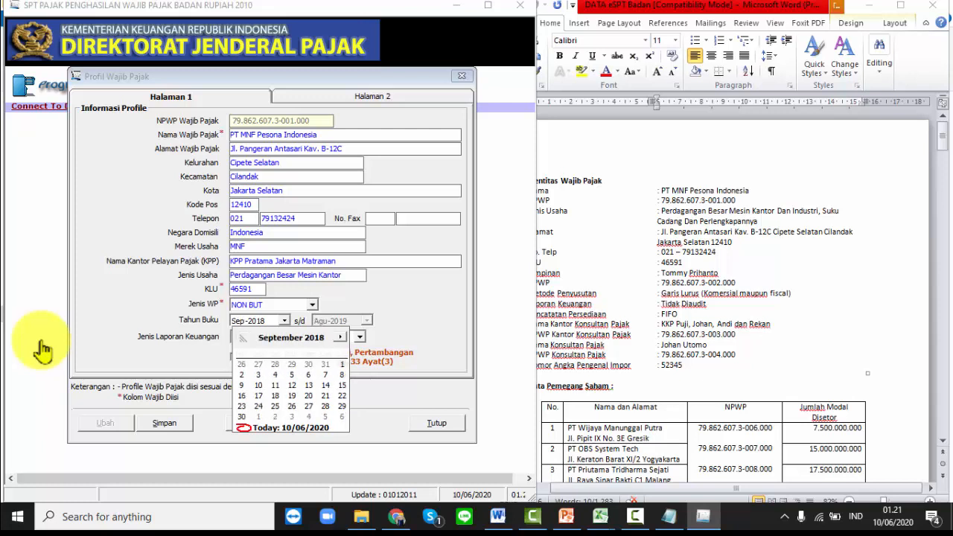
key(Page_Up)
key(Page_Up)
key(Page_Up)
key(Page_Up)
key(Page_Up)
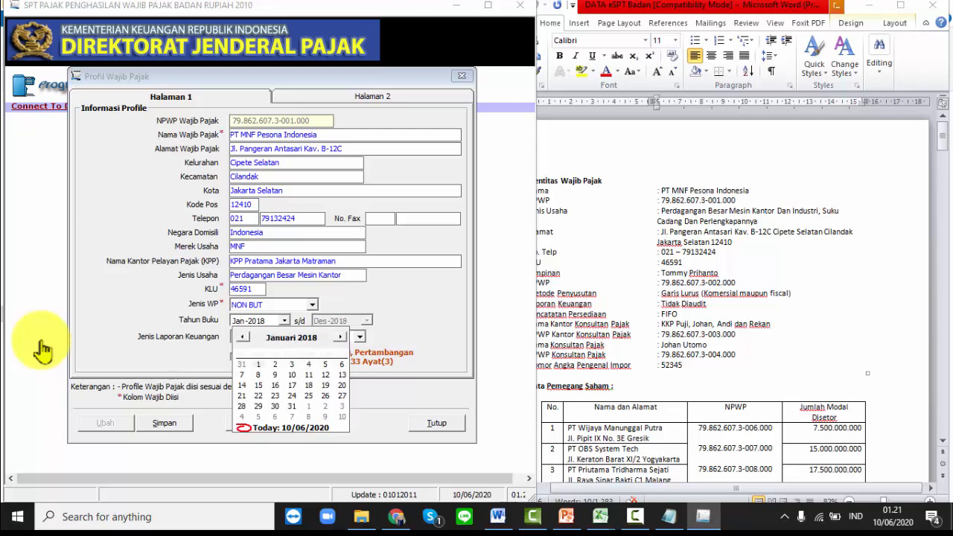
key(Return)
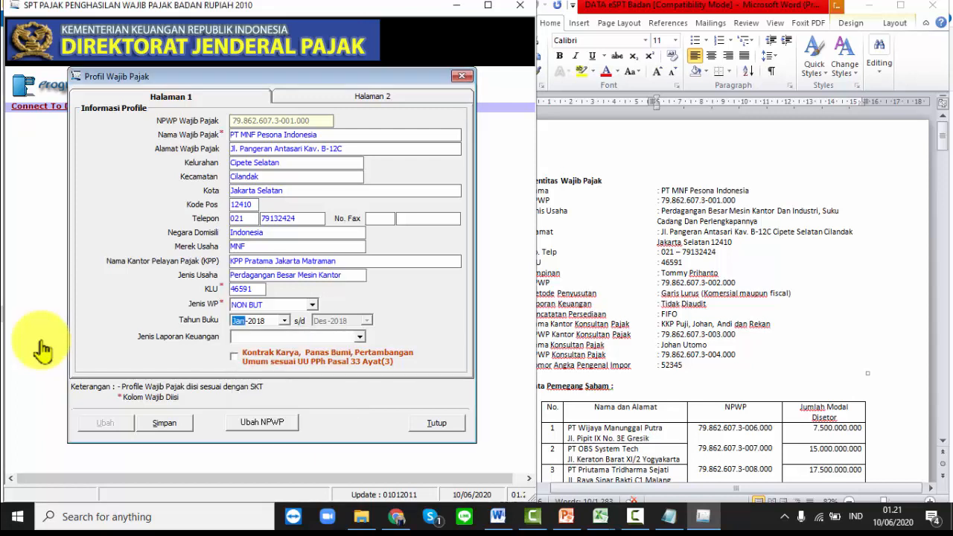
- Choose Perusahaan Dagang as the financial report type
key(Tab)
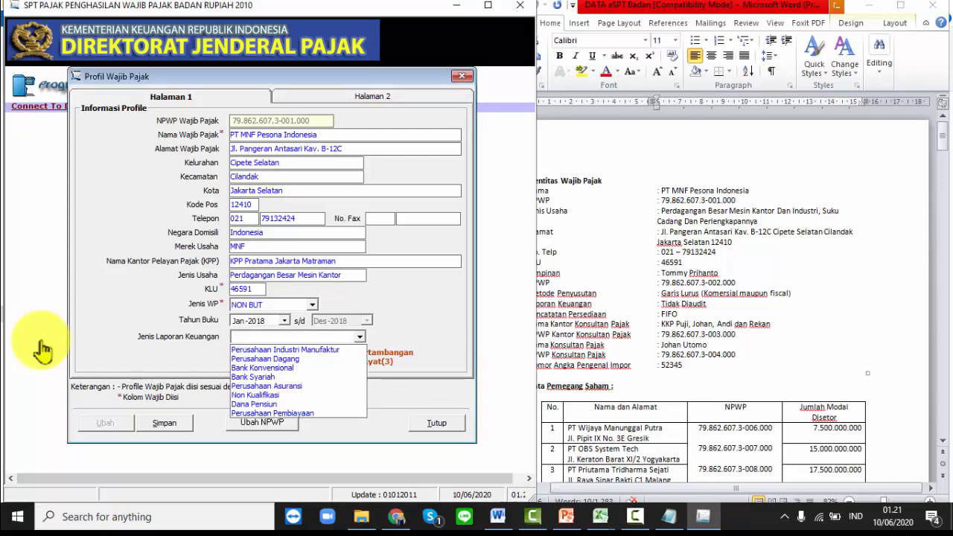
key(Down)
key(Down)
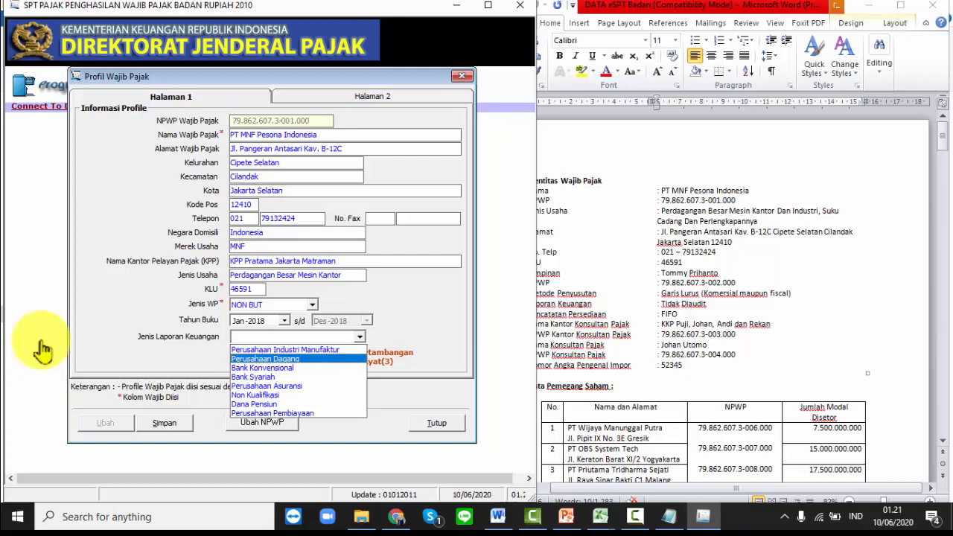
key(Return)
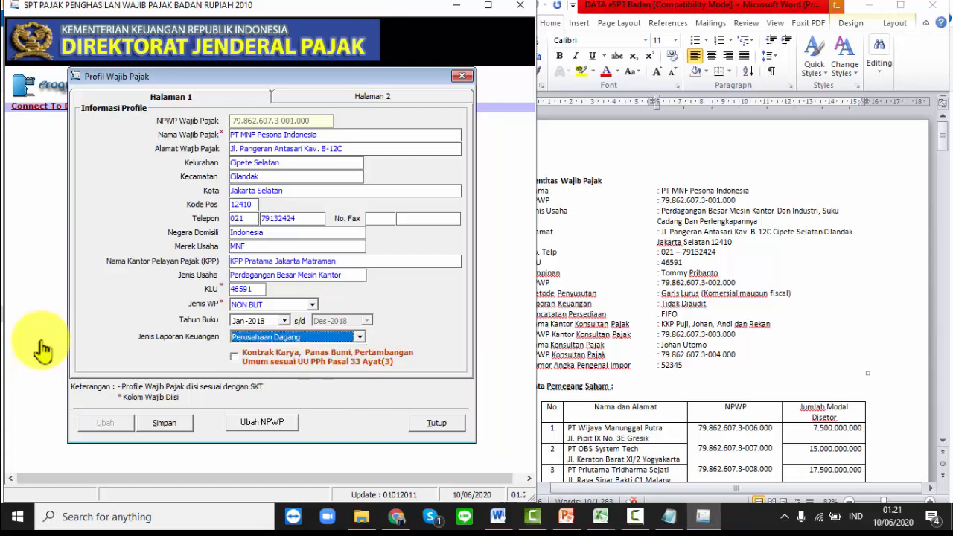
- On Halaman 2, enter the director's name as company leader with position Direktur Utama
key(ctrl+Tab)
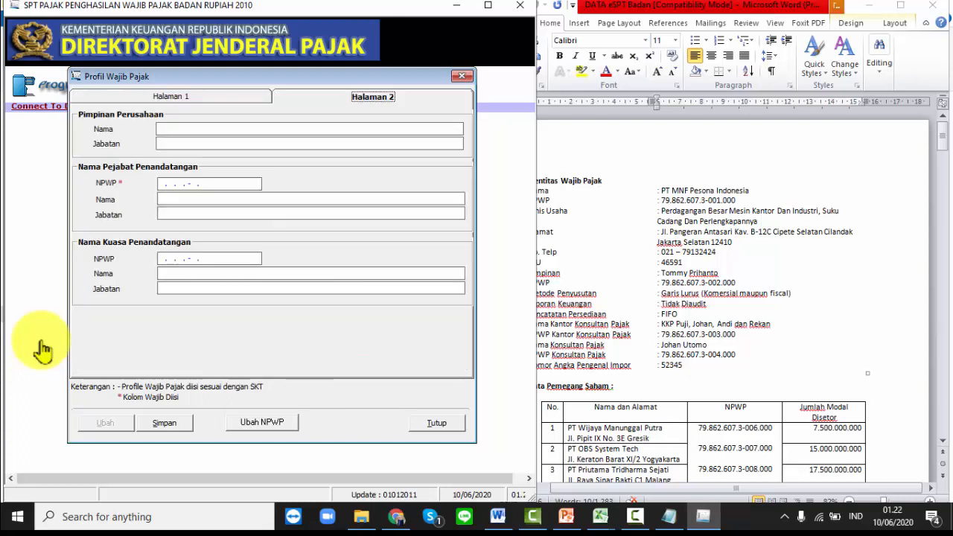
key(Tab)
mouse_move(943, 140)
mouse_down()
mouse_move(943, 162)
mouse_move(943, 153)
mouse_up()
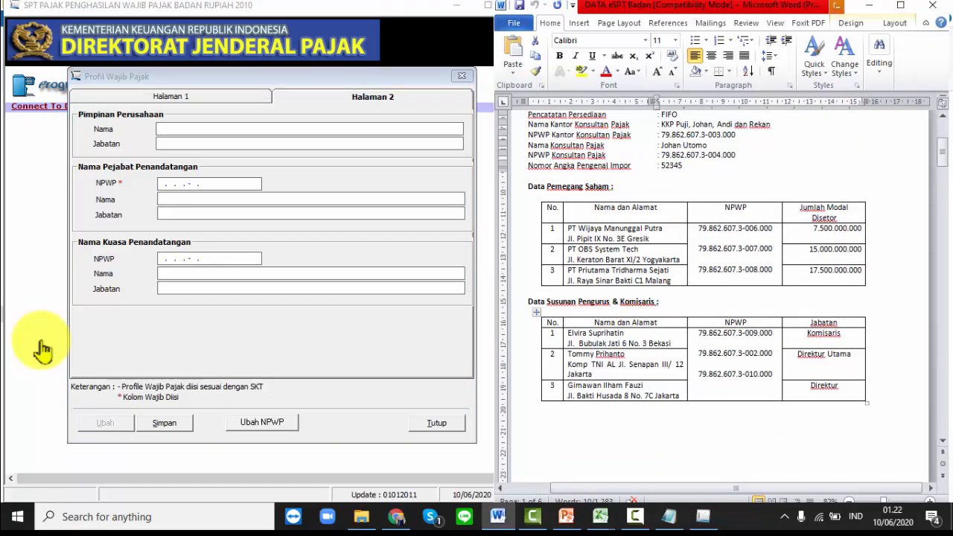
drag(567, 353, 625, 354)
key(ctrl+c)
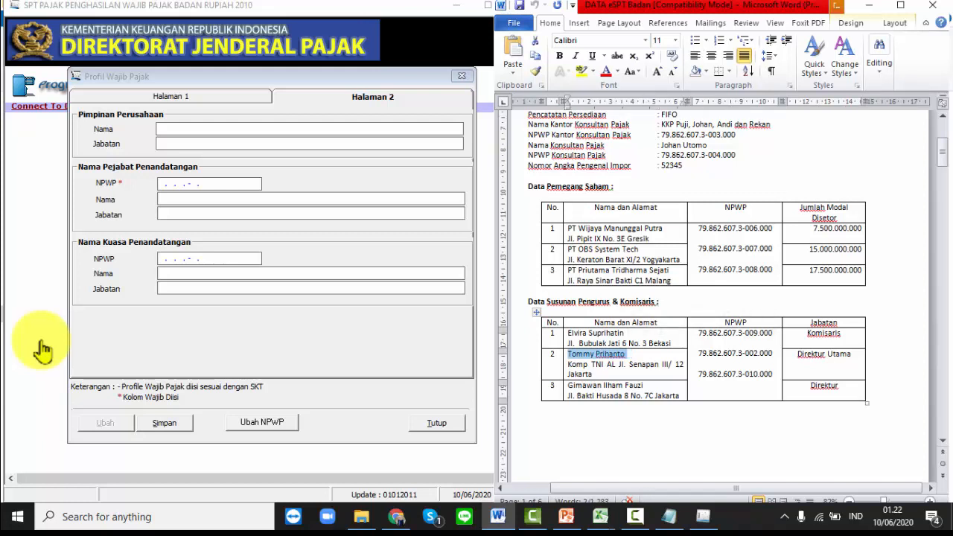
key(alt+Tab)
key(ctrl+v)
key(Tab)
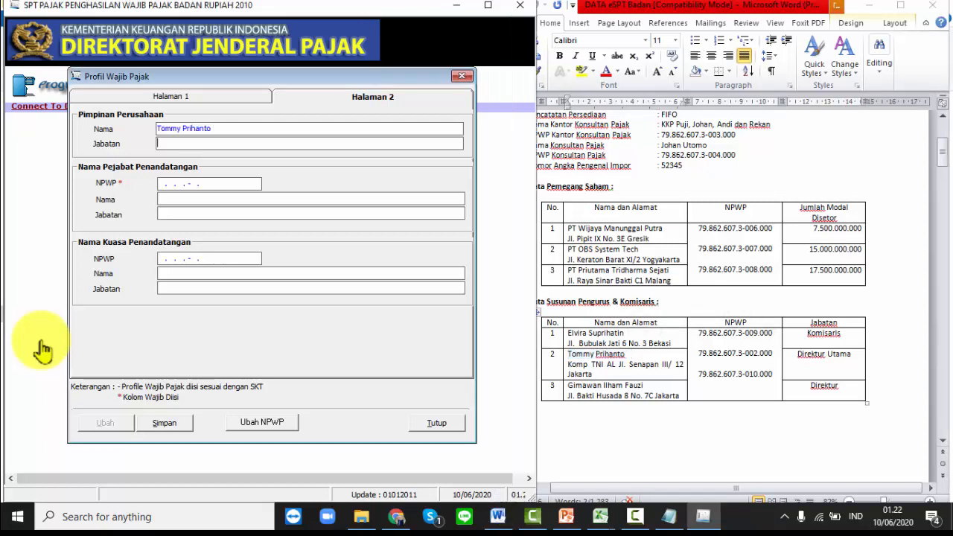
key(alt+Tab)
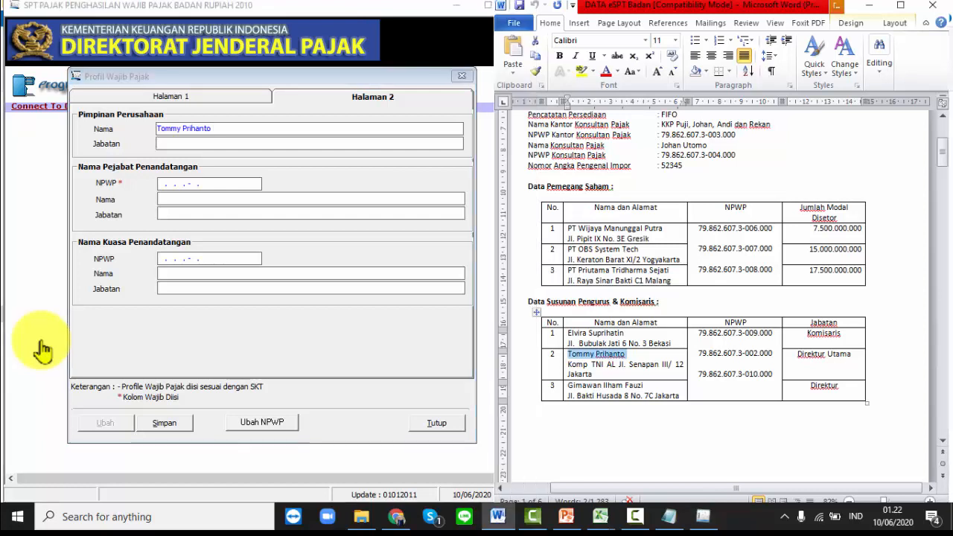
drag(798, 354, 851, 354)
key(ctrl+c)
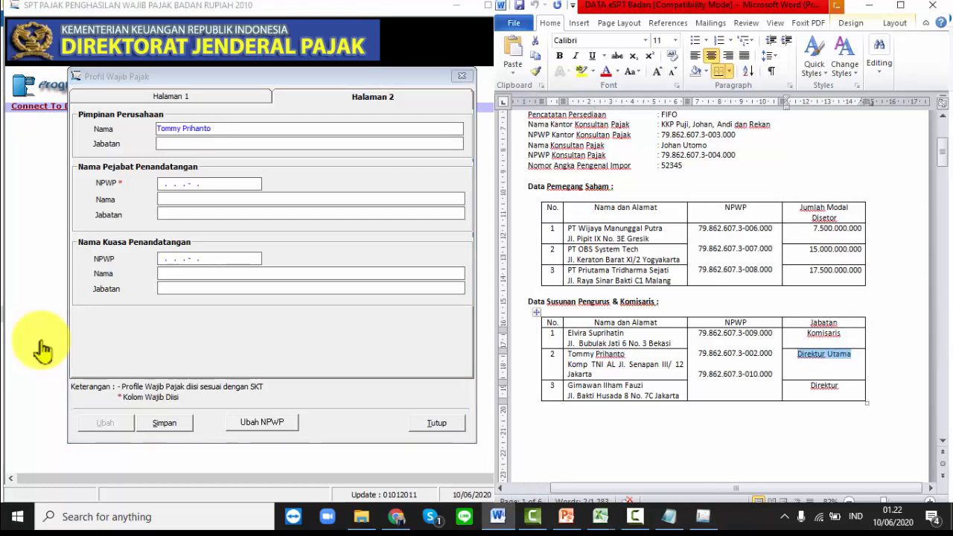
click(43, 350)
key(ctrl+v)
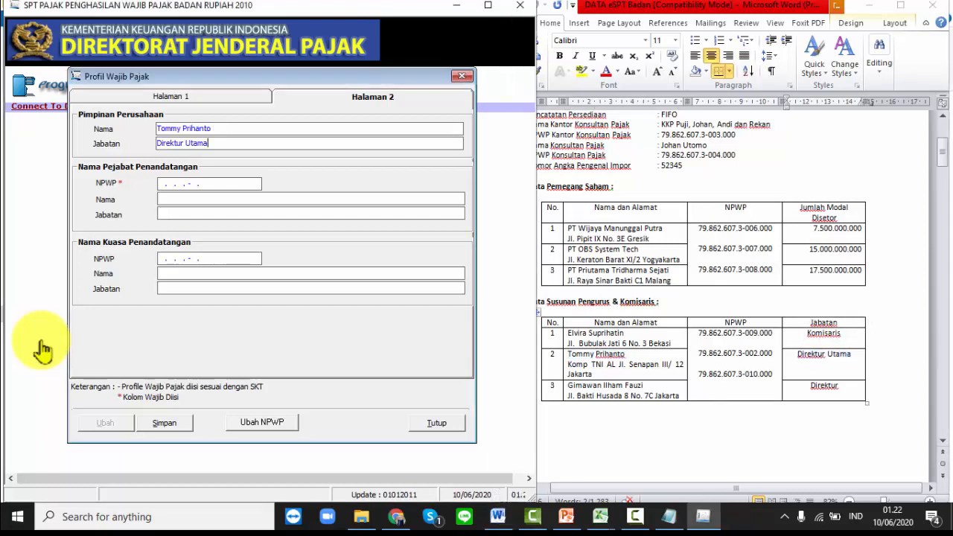
- Enter the signing officer's NPWP, and reuse the leader's name and Direktur Utama position
key(Tab)
key(Home)
key(Right)
key(Right)
key(Tab)
key(shift+End)
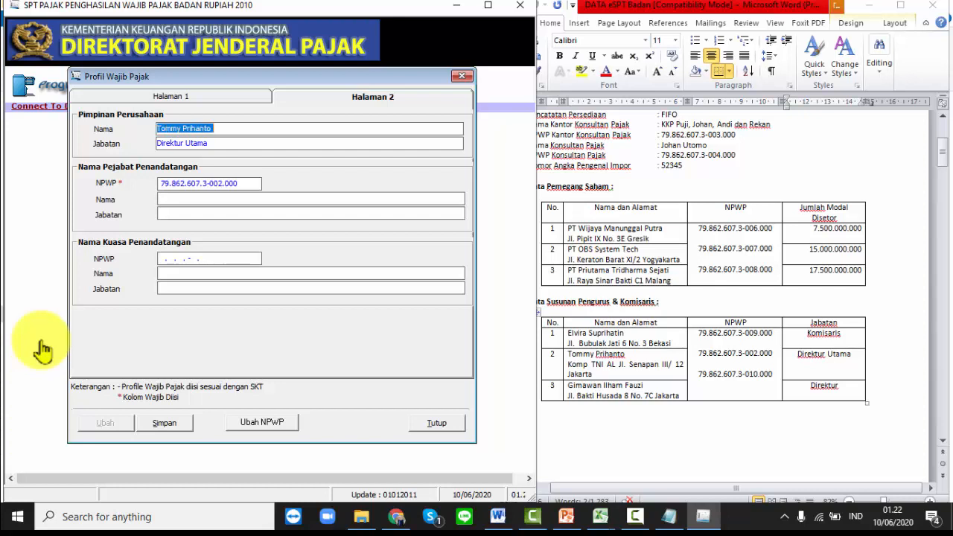
key(ctrl+c)
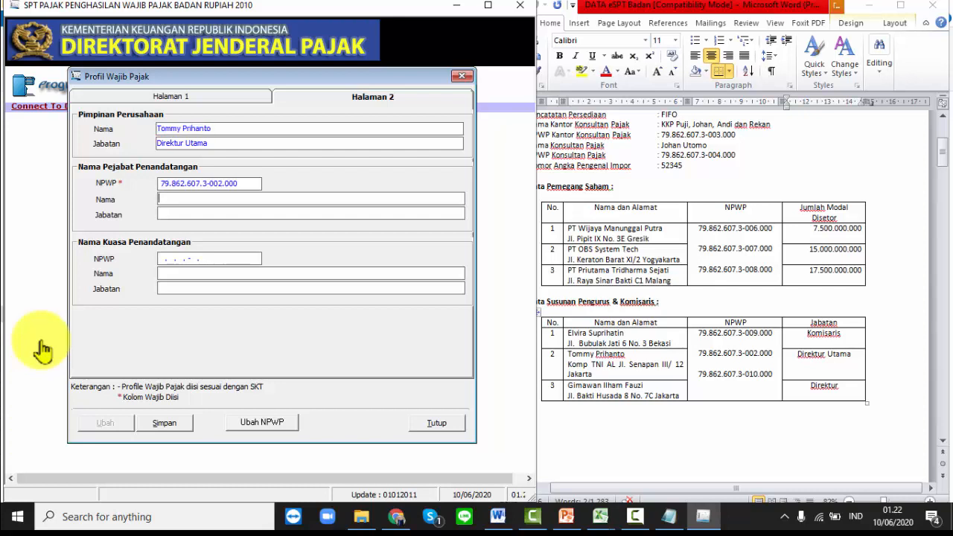
key(ctrl+v)
key(shift+Tab)
key(shift+Tab)
key(shift+End)
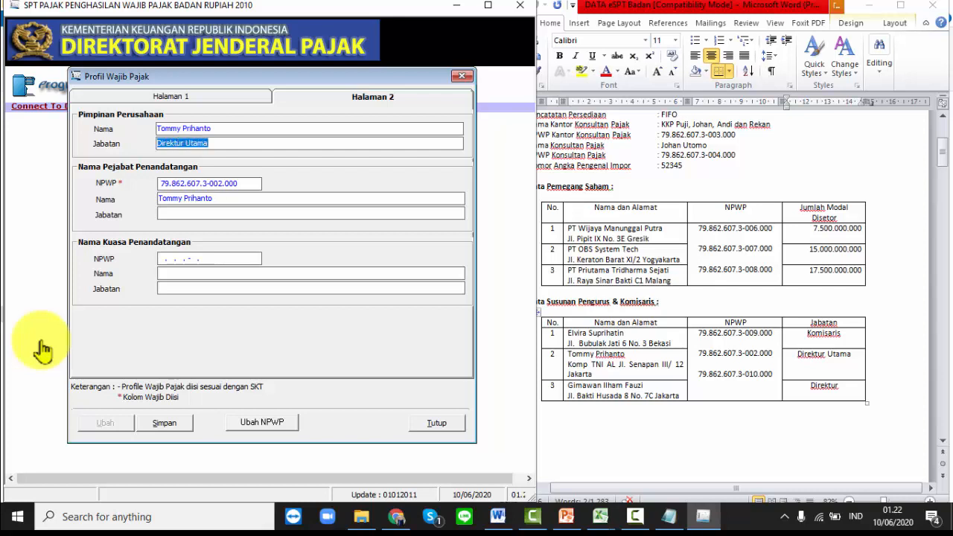
key(ctrl+c)
key(Tab)
key(Tab)
key(Tab)
key(ctrl+v)
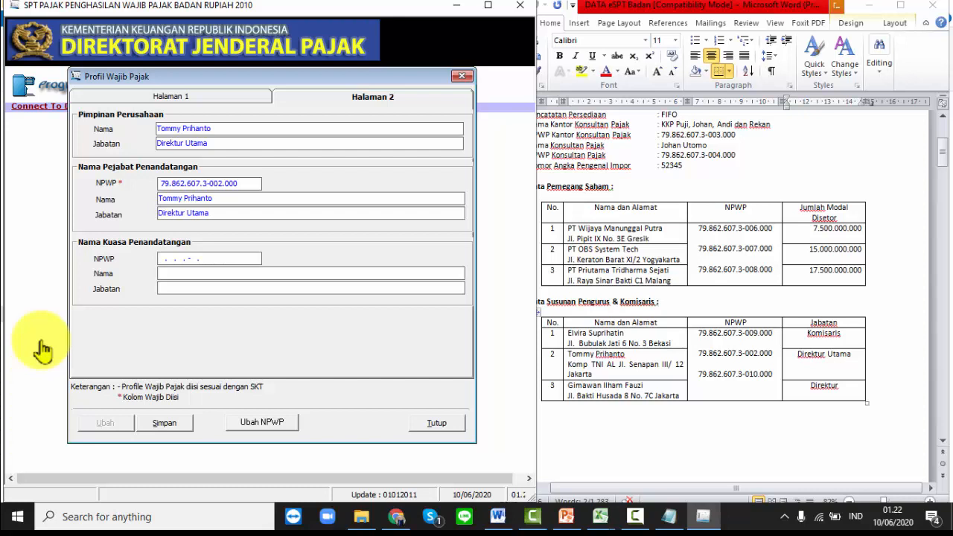
- Switch between the profile's two pages, ending back on Halaman 1
key(ctrl+Tab)
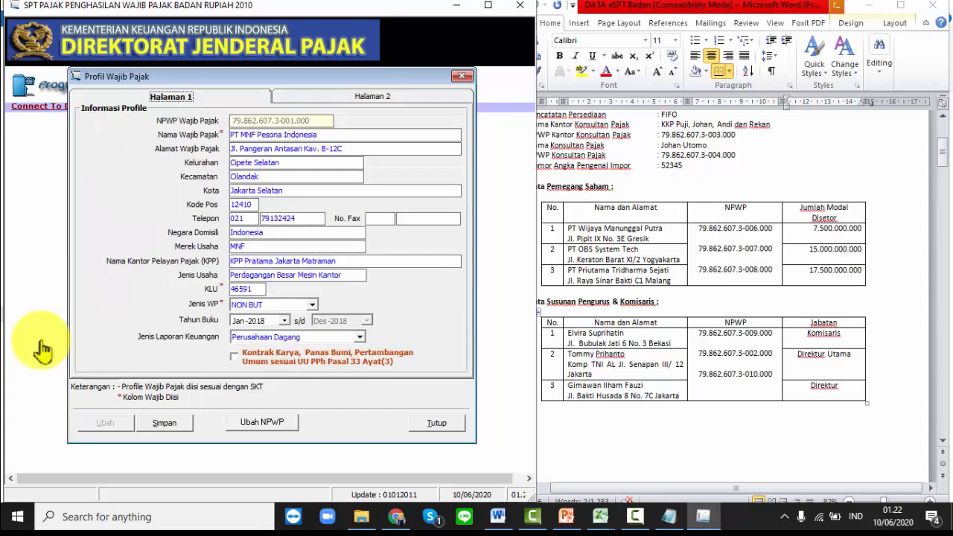
key(ctrl+Tab)
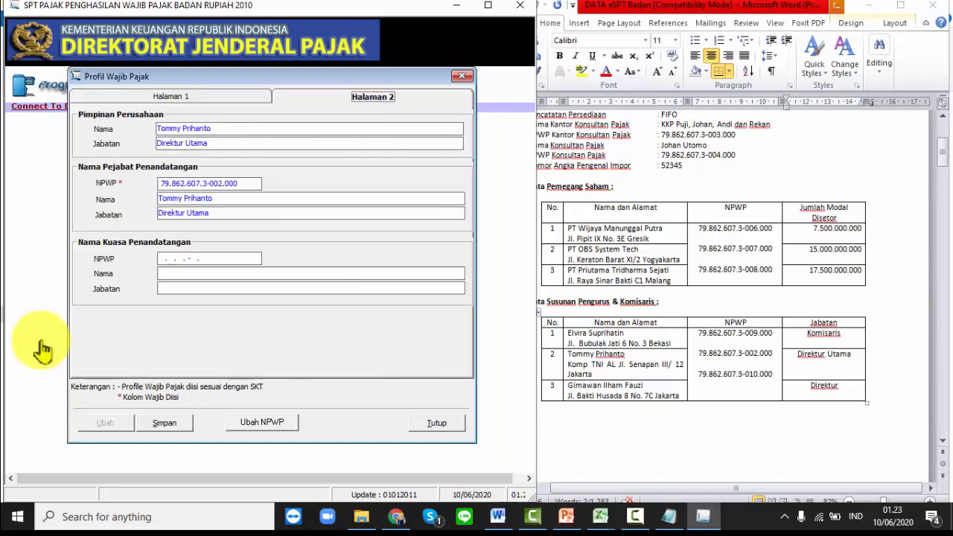
key(ctrl+Tab)
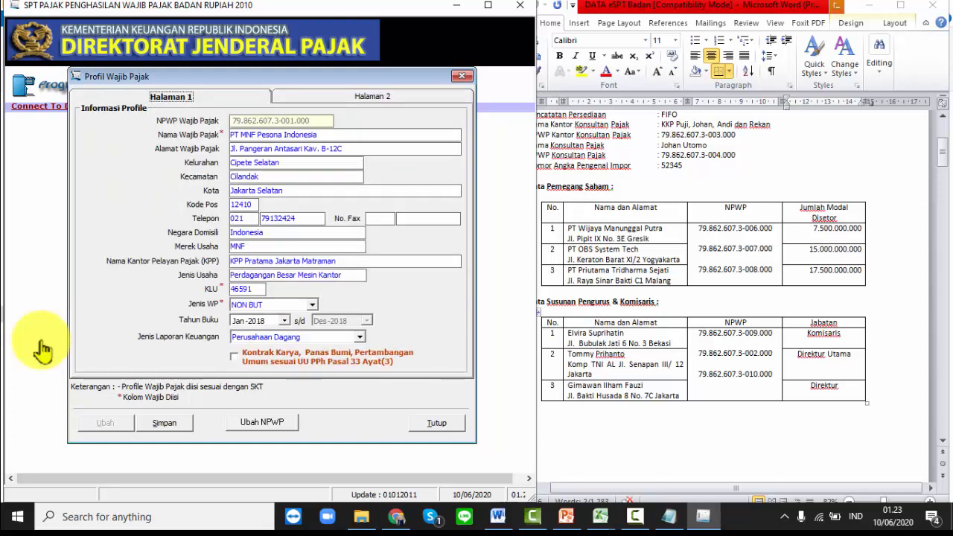
- Save the Profil Wajib Pajak, confirm and acknowledge Data Berhasil Disimpan, then close it
key(alt+s)
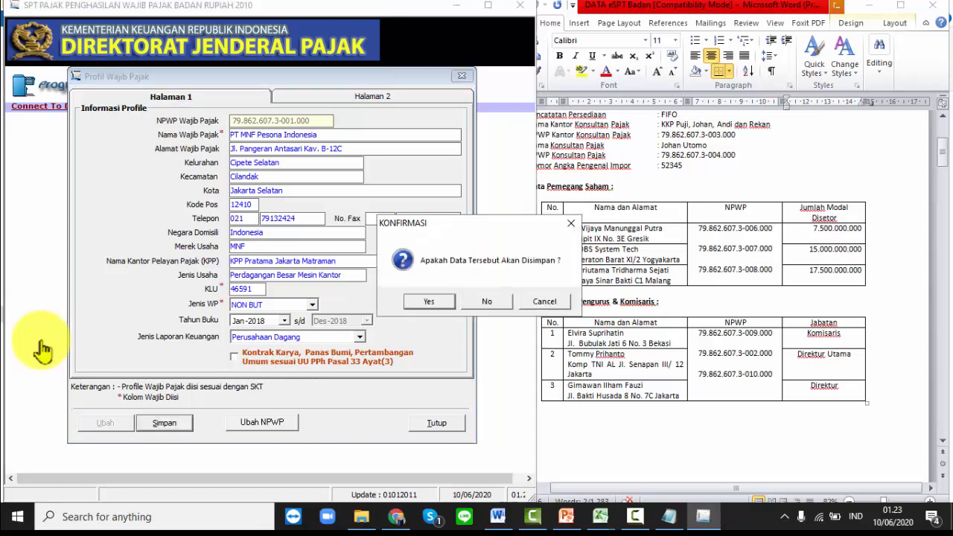
key(Return)
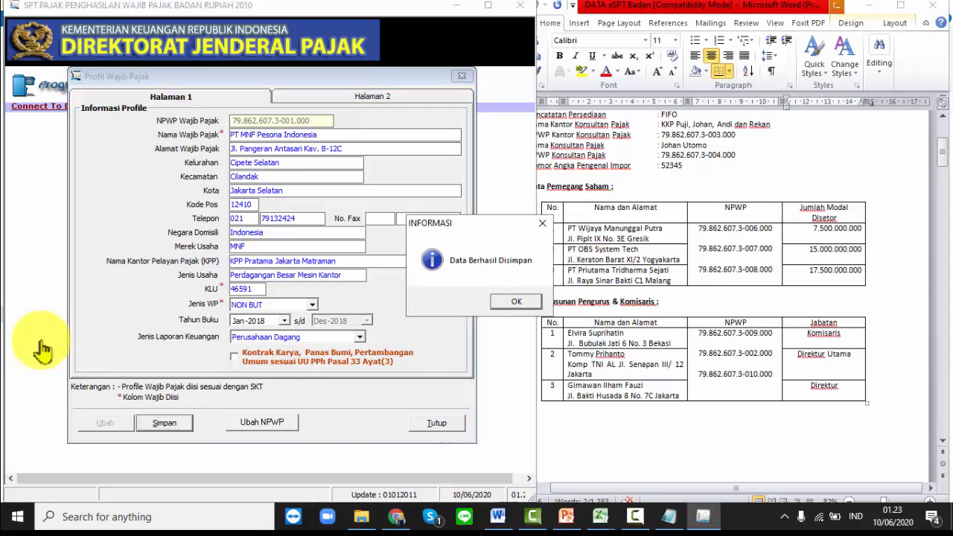
key(Return)
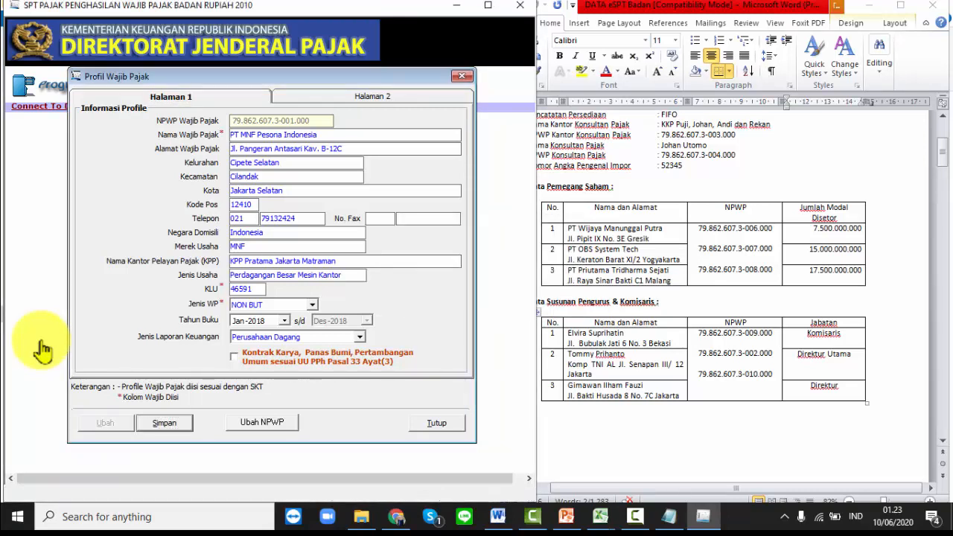
key(alt+t)
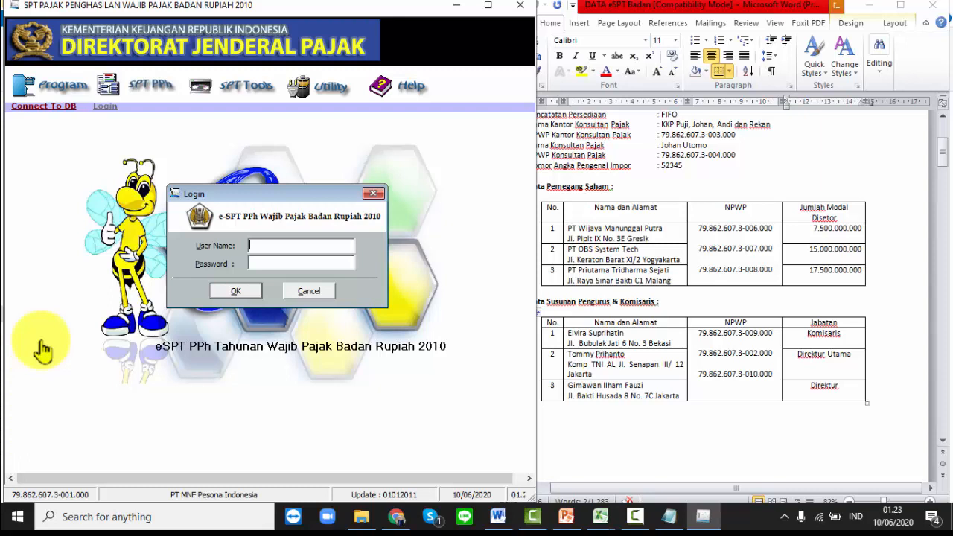
- Log in as the administrator user with the account password, then choose Buat SPT Baru
text(AD)
key(BackSpace)
text(dministrator)
key(Tab)
text(123)
key(Return)
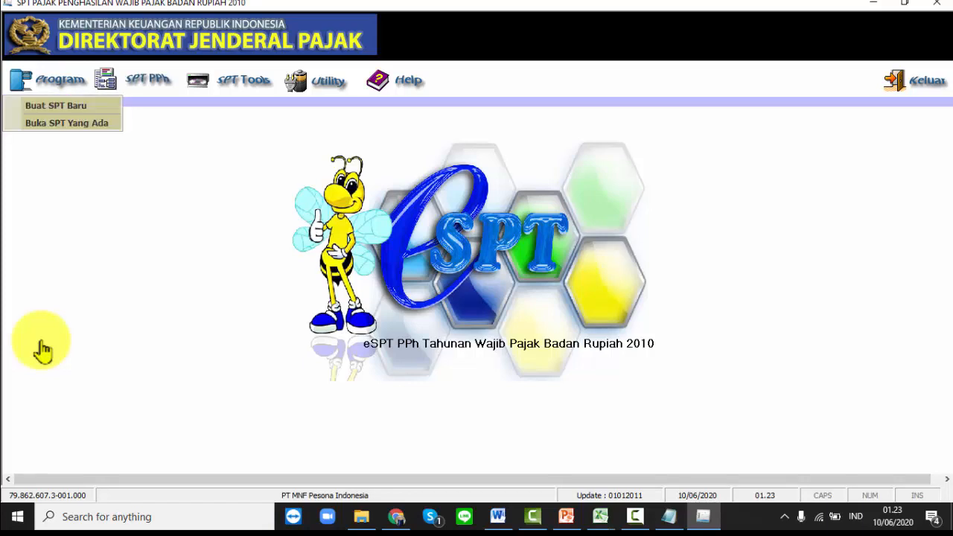
key(Down)
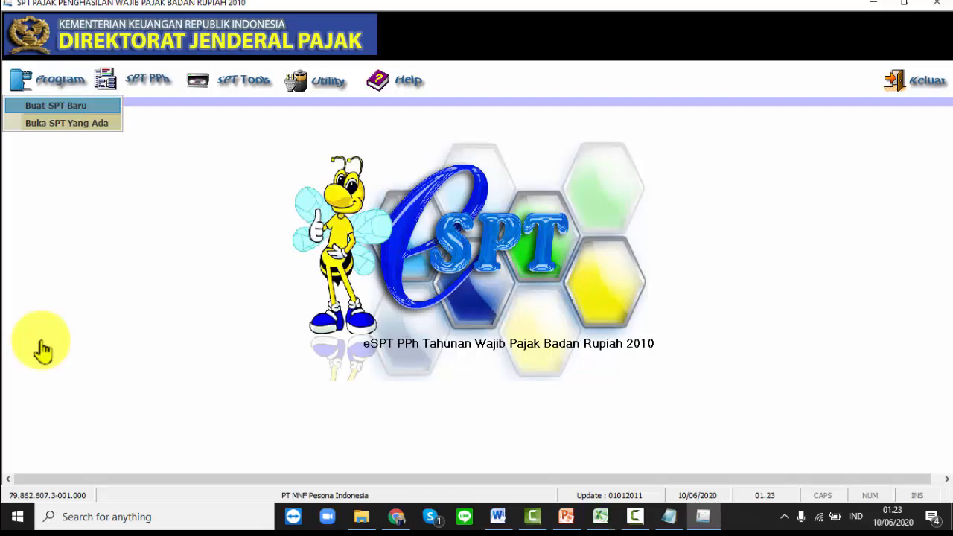
key(Return)
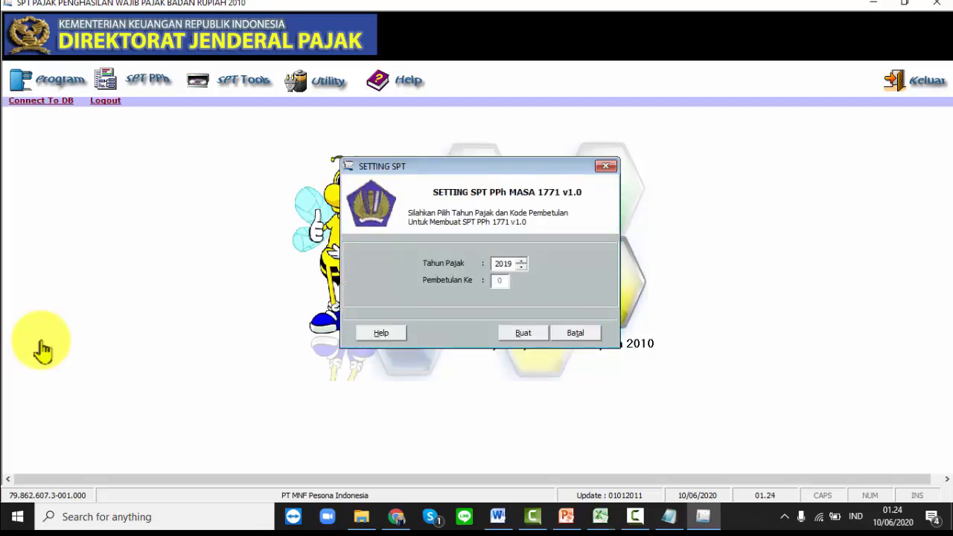
- Set Tahun Pajak to 2018, create the SPT, and acknowledge the confirmation
key(Down)
key(Tab)
key(Return)
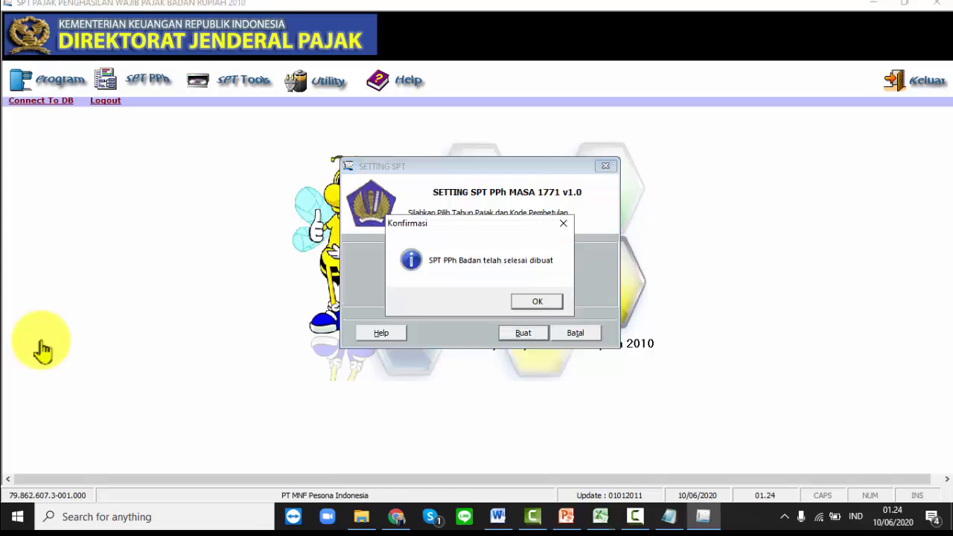
key(Return)
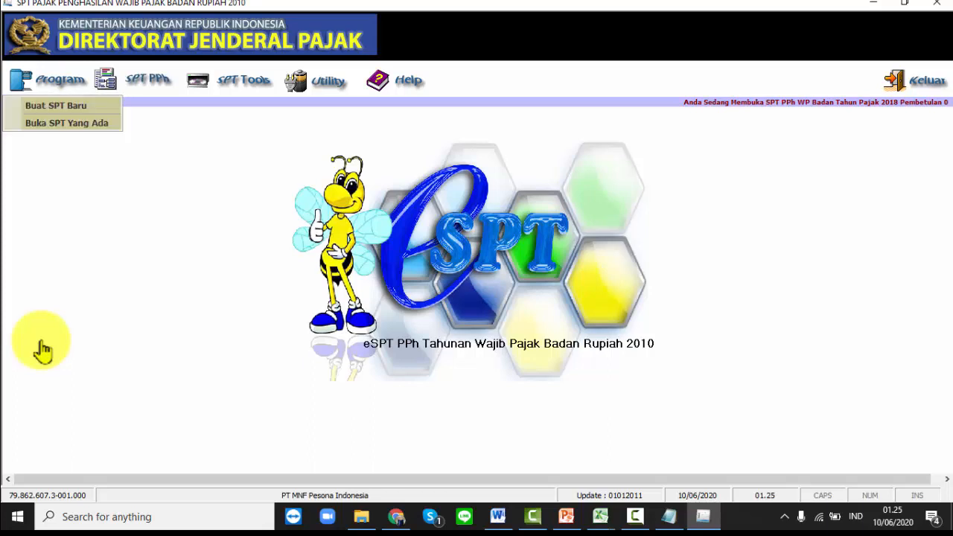
- Open the new SPT setup, adjust the tax year, then cancel it
key(Down)
key(Down)
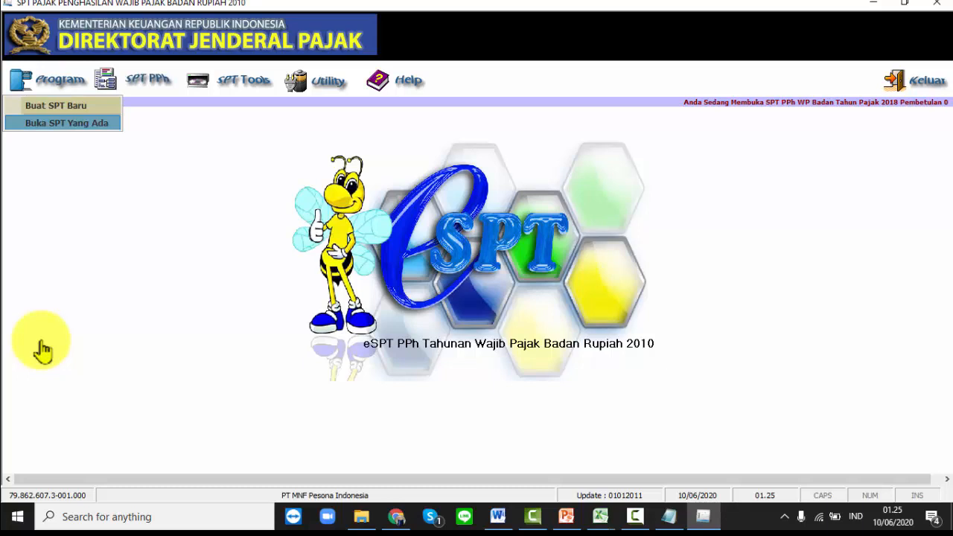
key(Up)
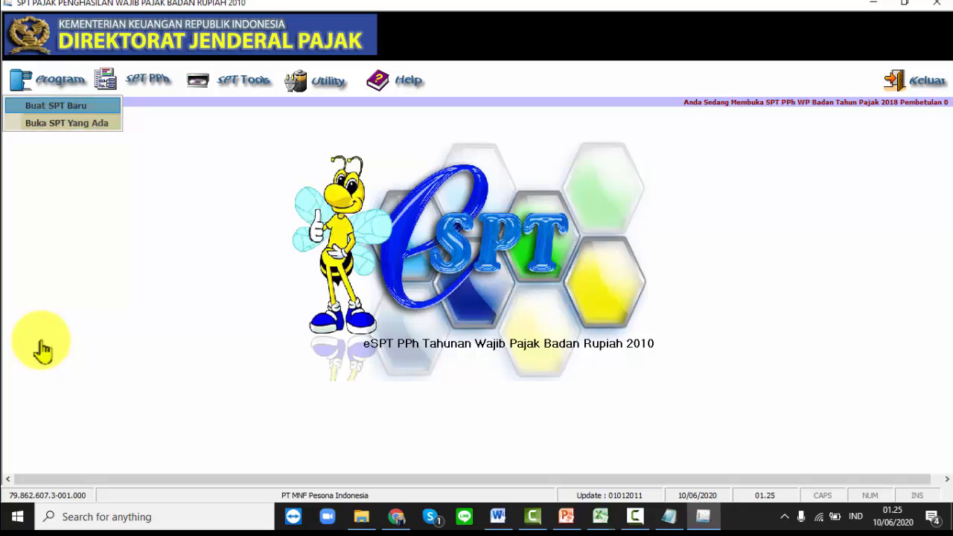
key(Return)
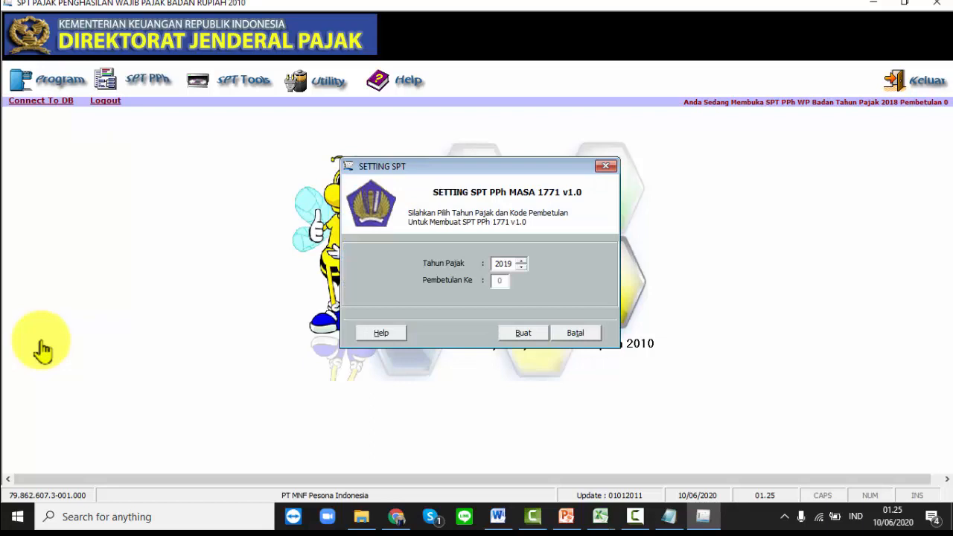
key(Down)
key(Down)
key(Down)
key(Down)
key(Down)
key(Down)
key(Up)
key(Escape)
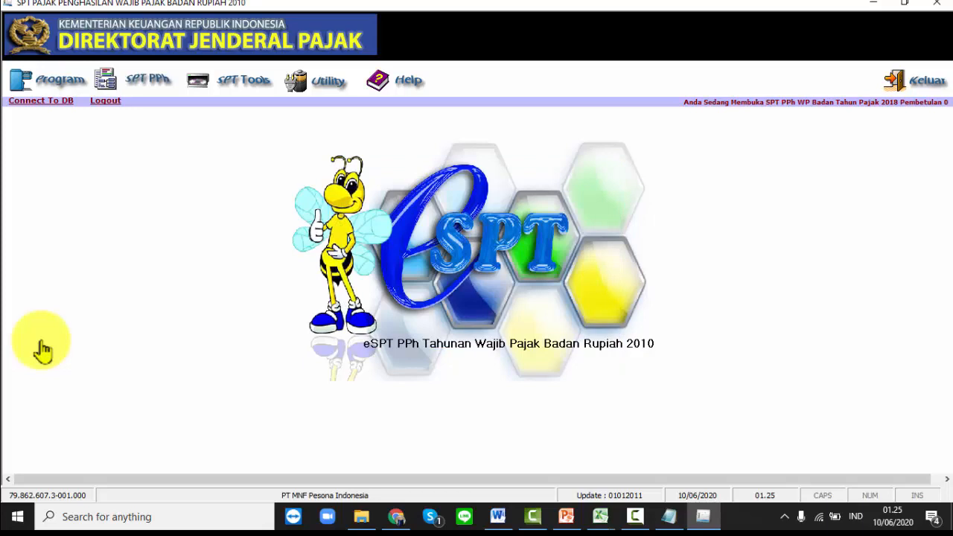
- View the Buka SPT Yang Ada list, close it, and show the SPT PPh forms list
key(alt+p)
key(Down)
key(Down)
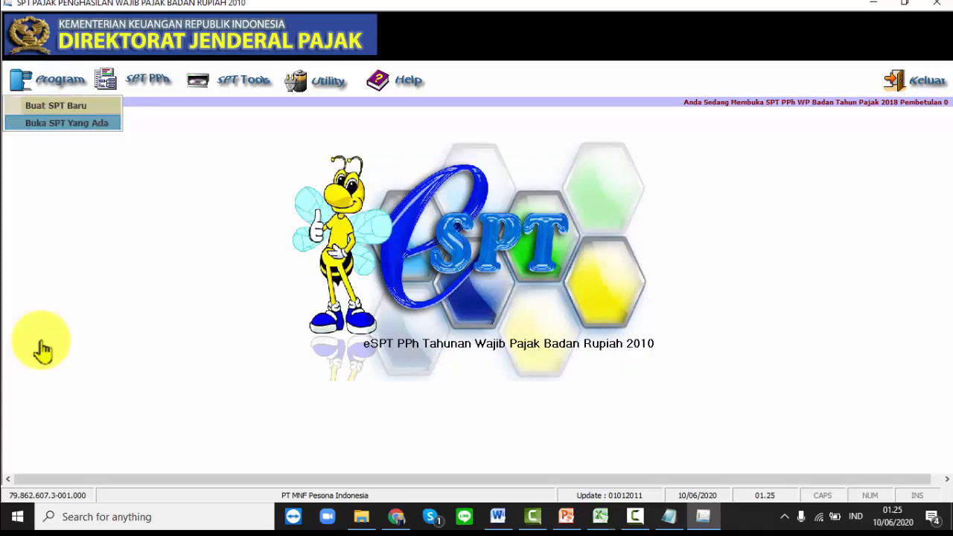
key(Return)
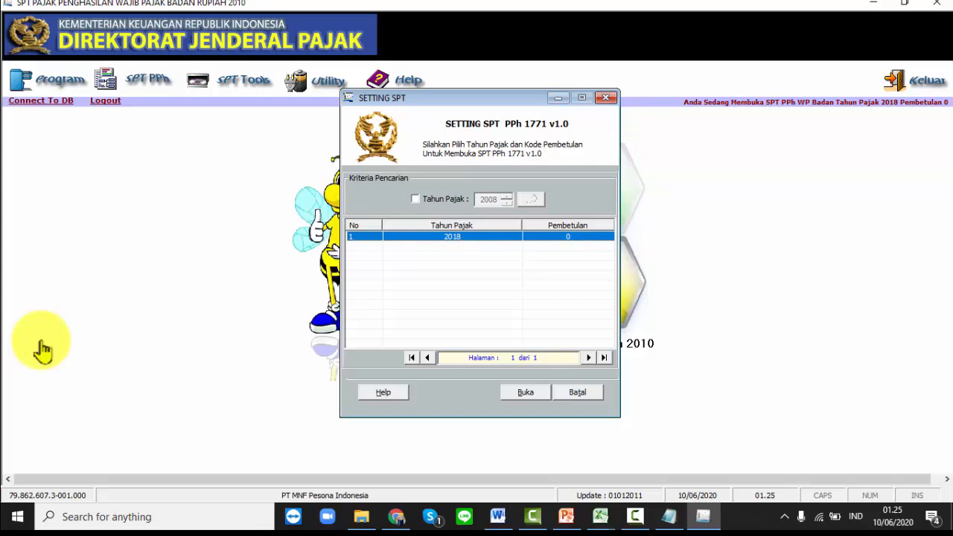
click(606, 98)
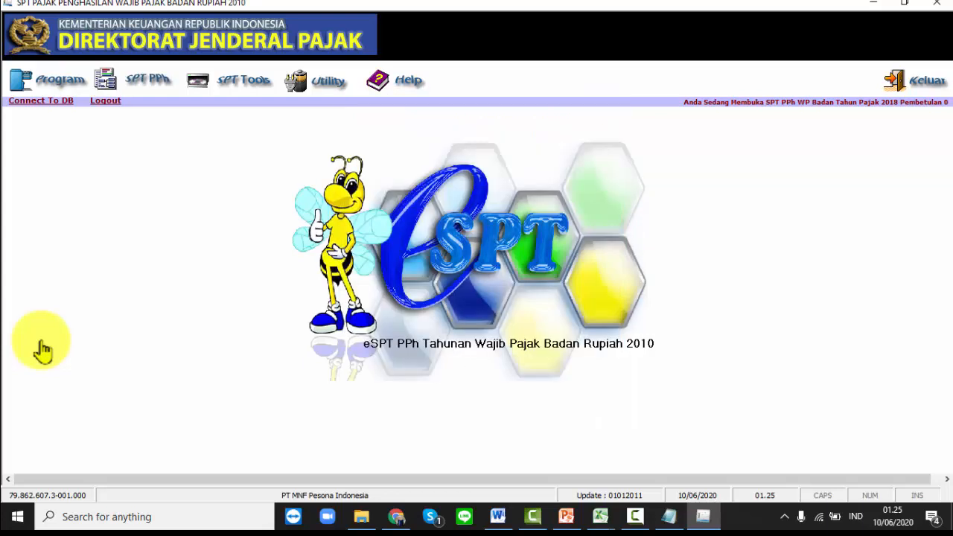
click(142, 80)
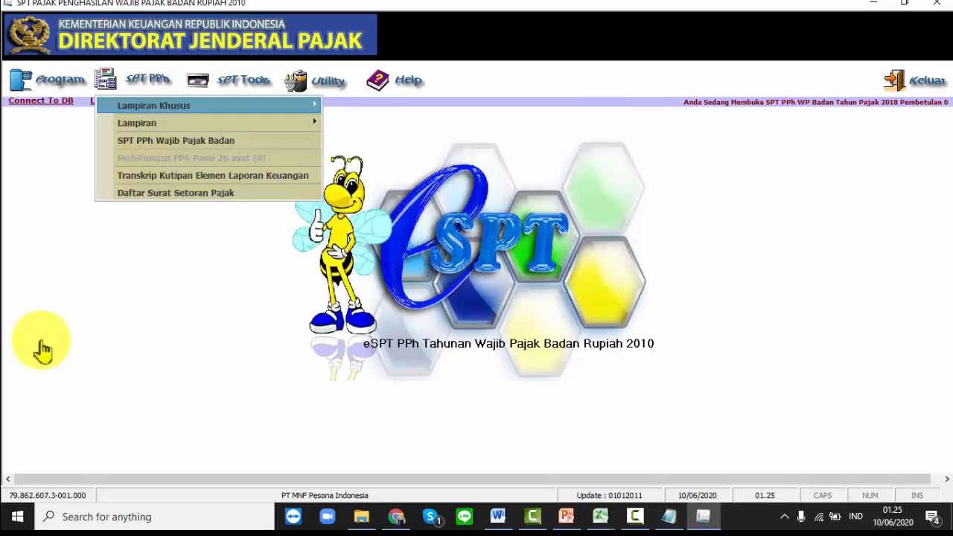
- Browse the Lampiran lists, open the SPT PPh Wajib Pajak Badan form at BAG. A - C, then close it
mouse_move(154, 105)
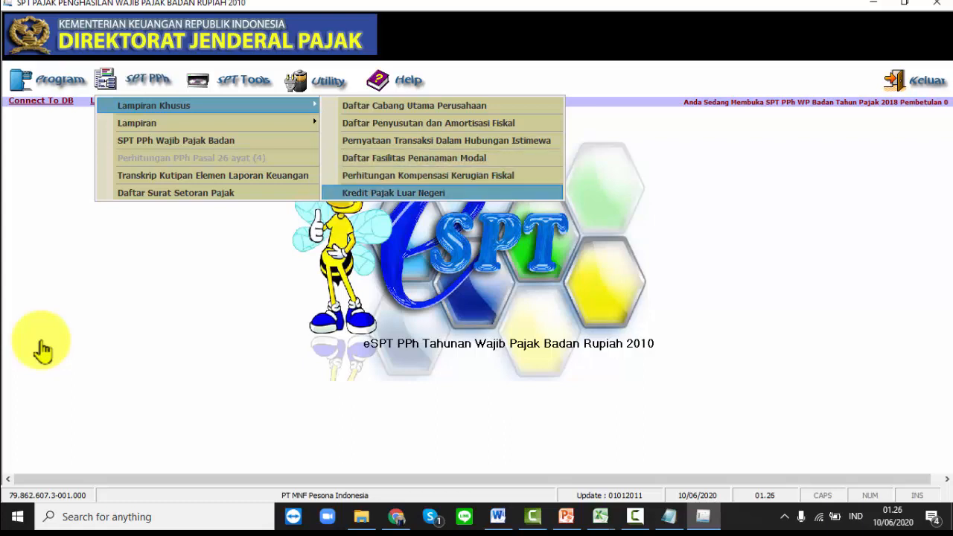
key(Right)
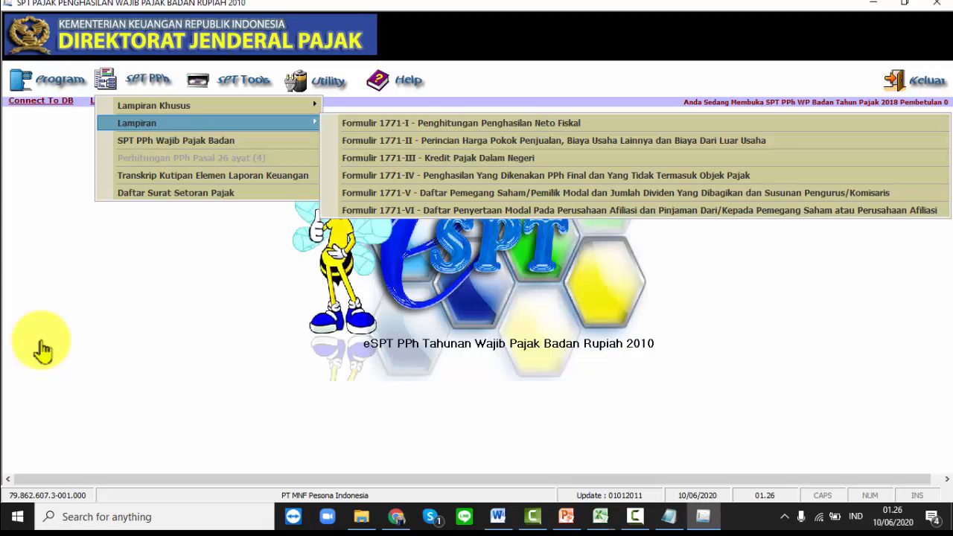
key(Down)
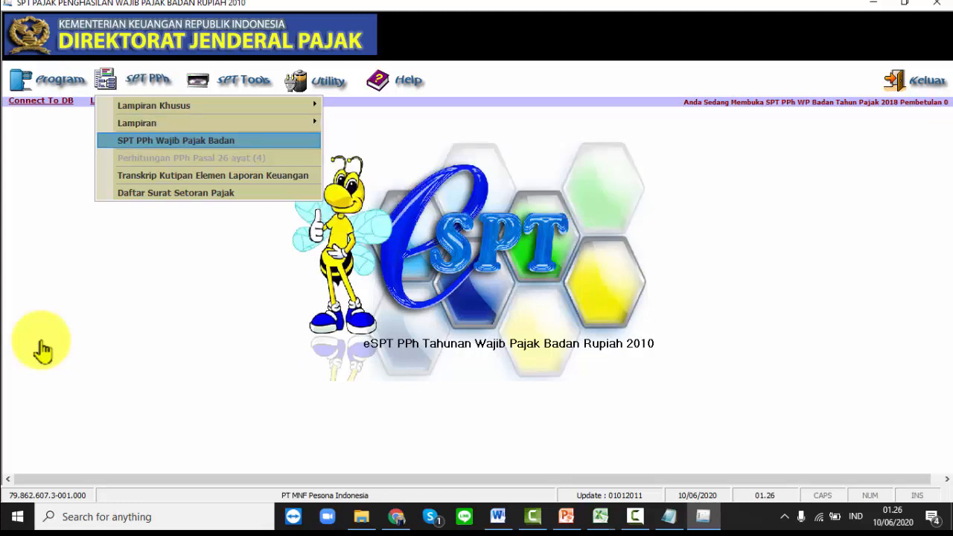
key(Return)
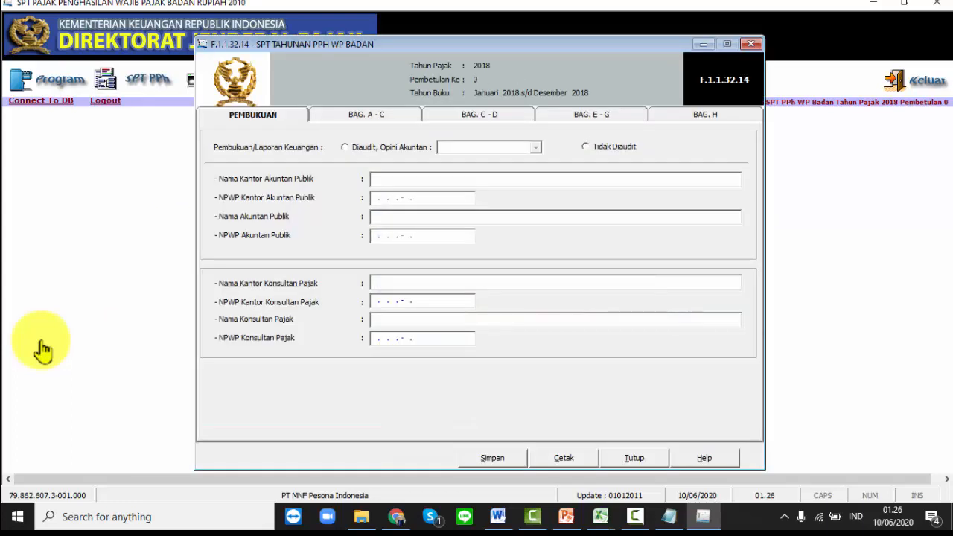
key(ctrl+Tab)
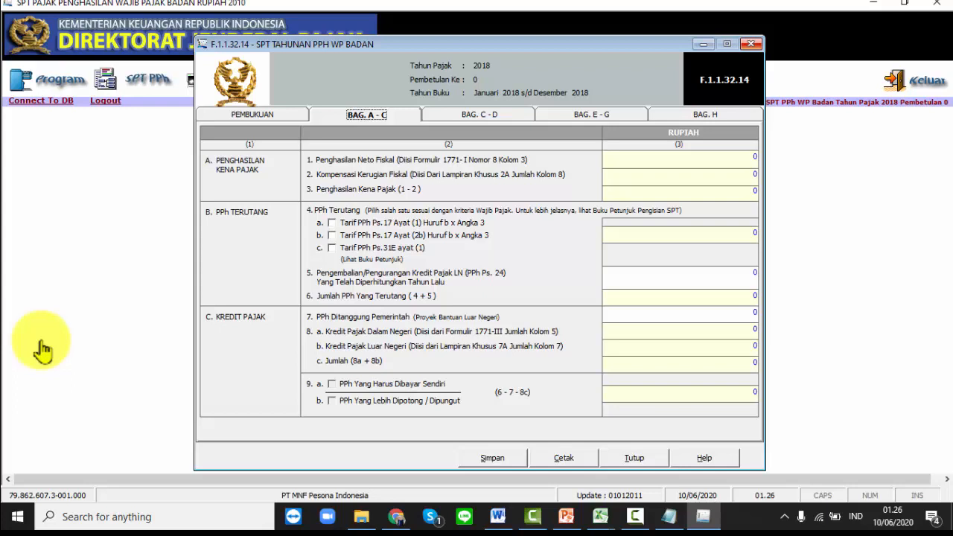
key(alt+F4)
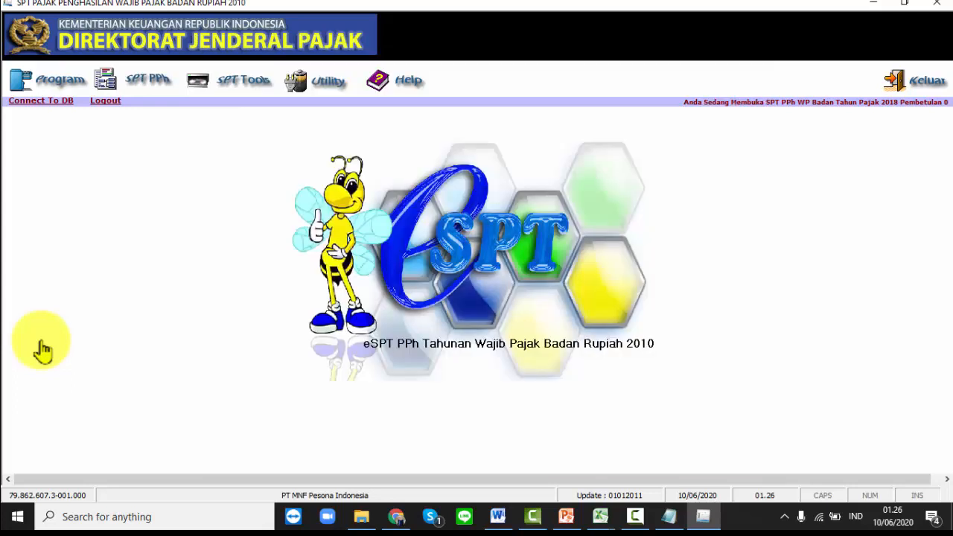
- View the Transkrip Kutipan Elemen Laporan Keuangan form (LK 8A-2, all zeros), close it, then show SPT Tools
key(alt+s)
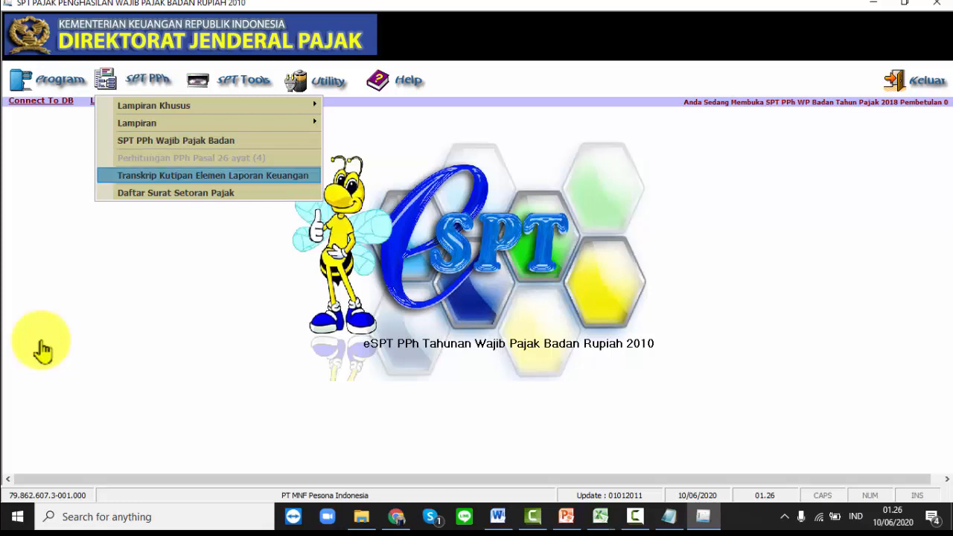
key(Return)
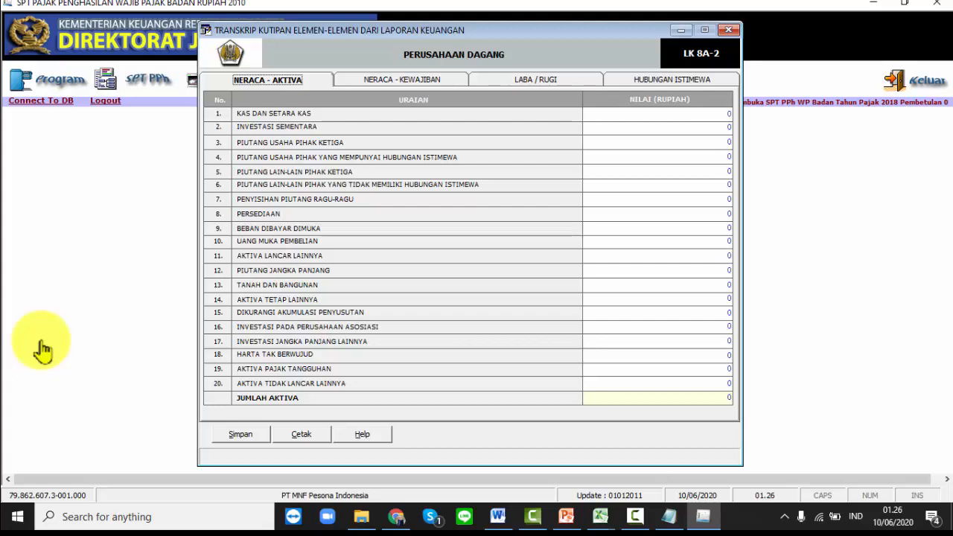
click(729, 30)
click(148, 79)
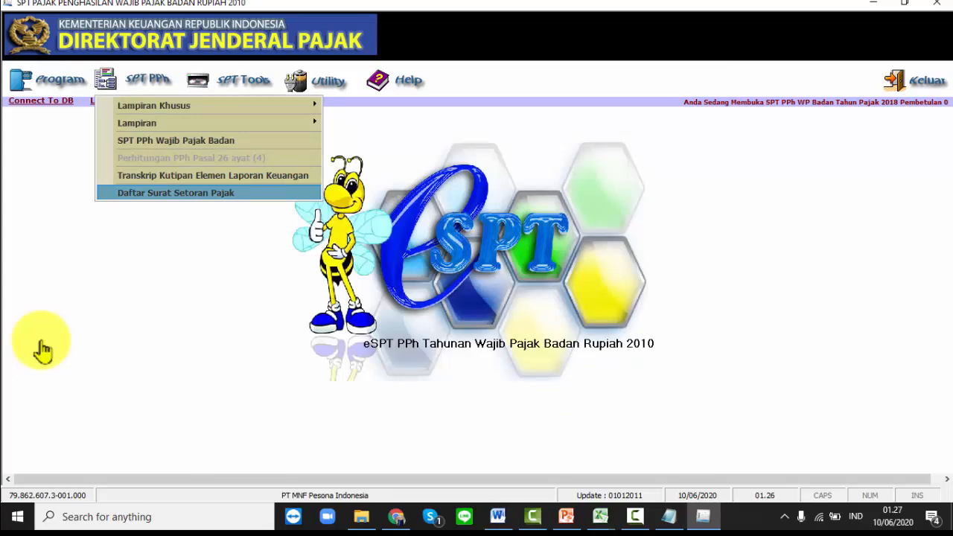
click(243, 79)
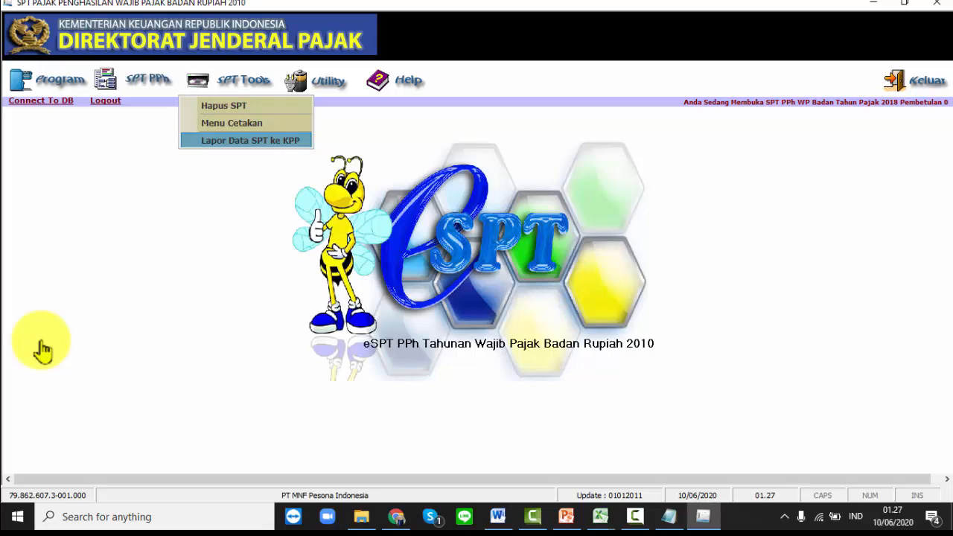
- View the Profil Wajib Pajak taxpayer profile from Utility, then close it
click(318, 80)
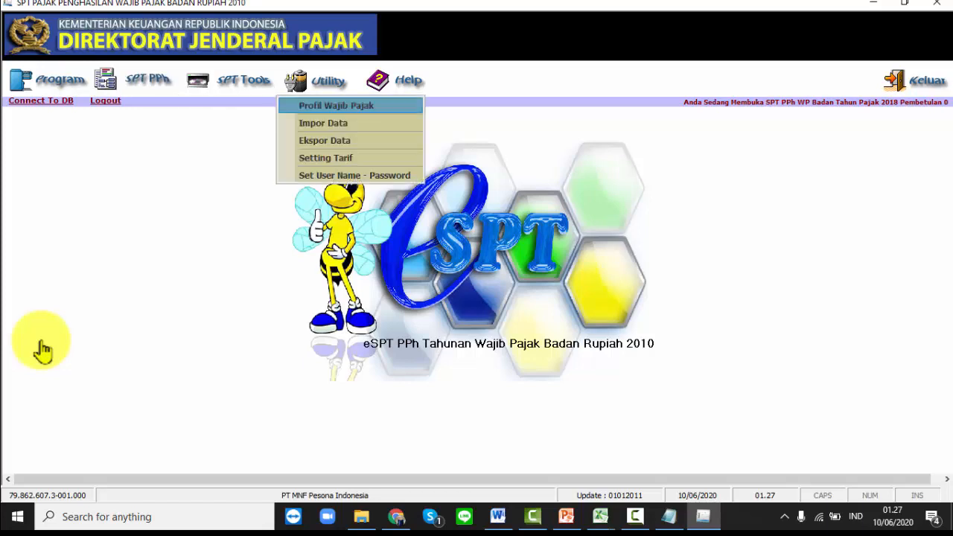
click(336, 105)
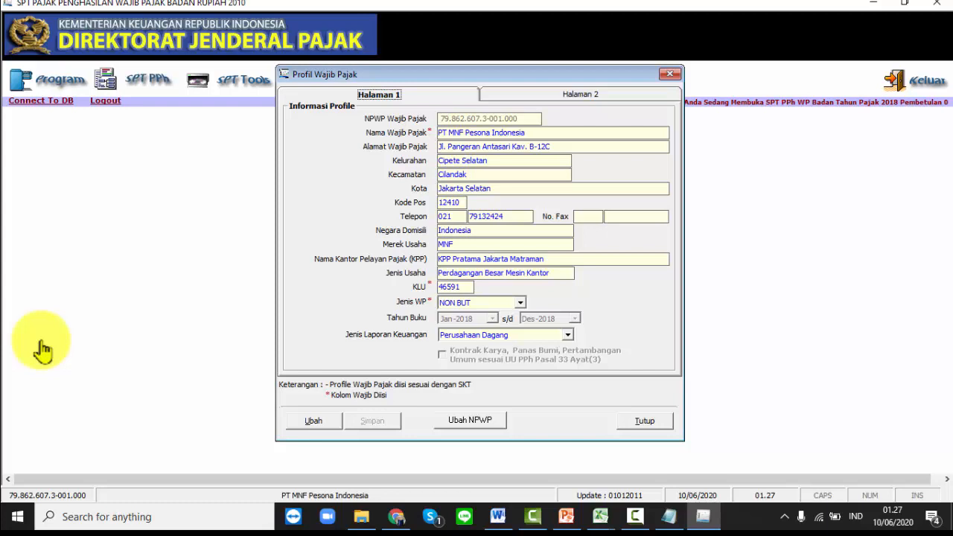
click(669, 74)
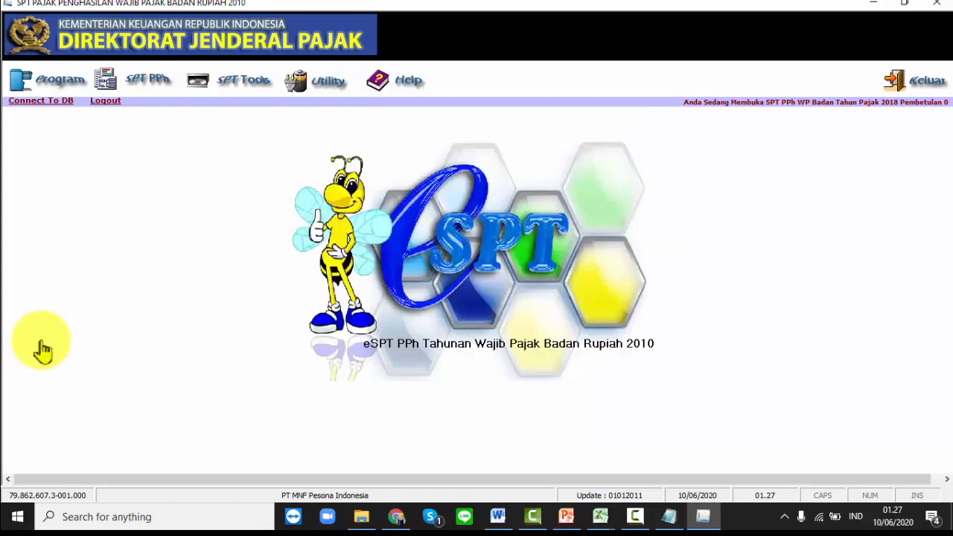
- Check the Impor File to Database window for tax year 2019, closing it without importing
click(321, 81)
click(325, 123)
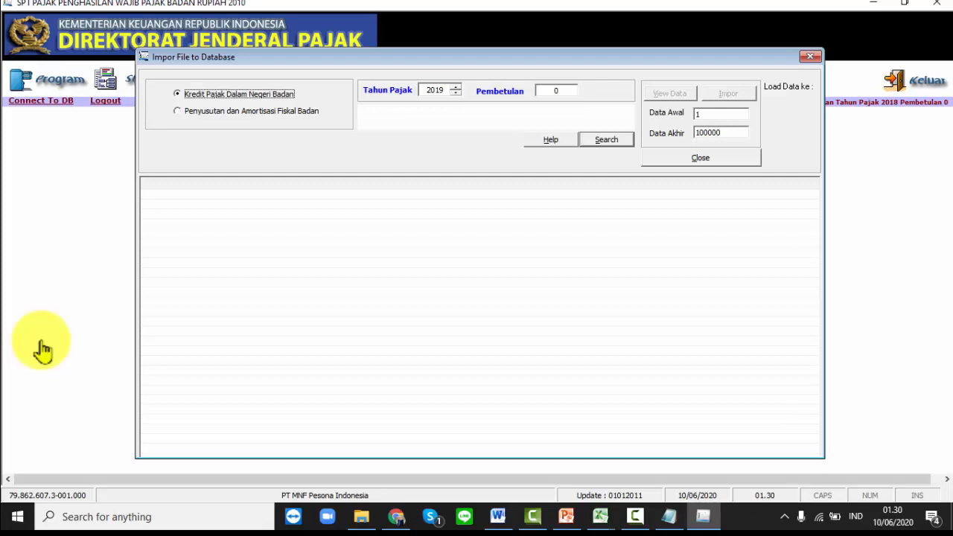
key(Escape)
key(alt+u)
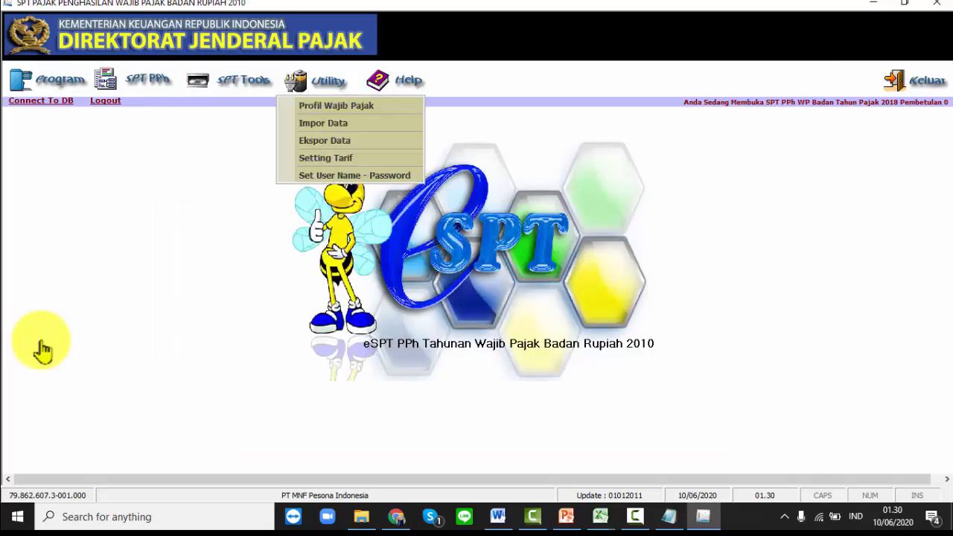
- Review the Setting Tarif PPh Badan rates (both 25%) and cancel the edit without changes
key(Down)
key(Down)
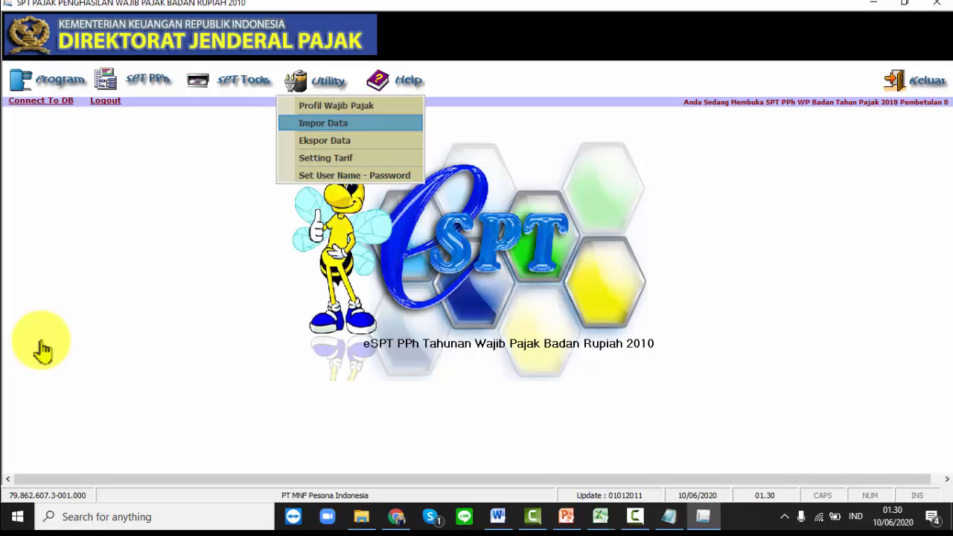
key(Down)
key(Down)
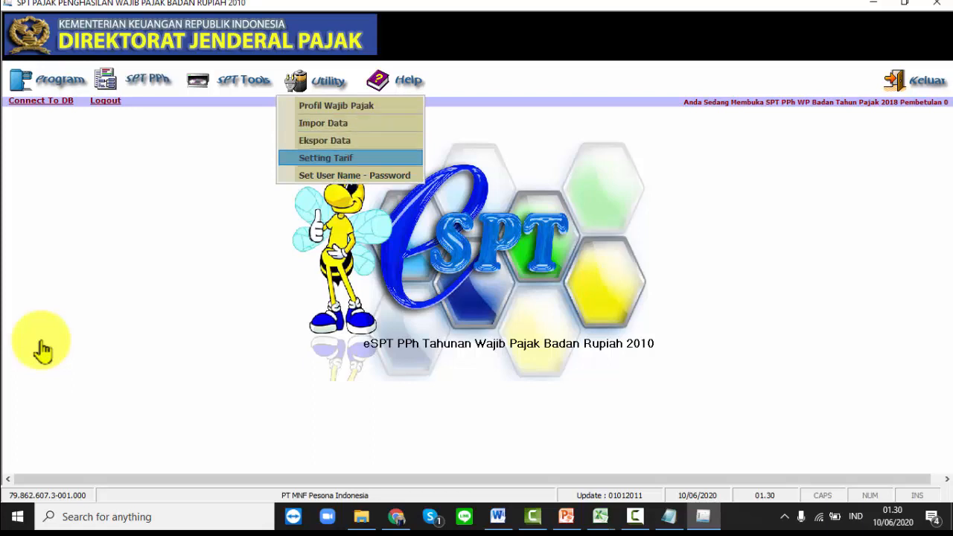
key(Return)
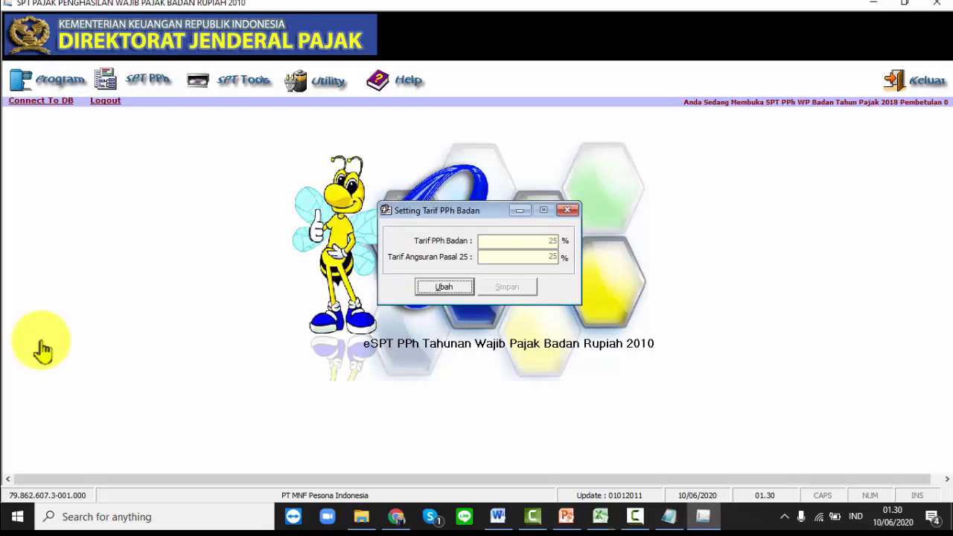
key(Return)
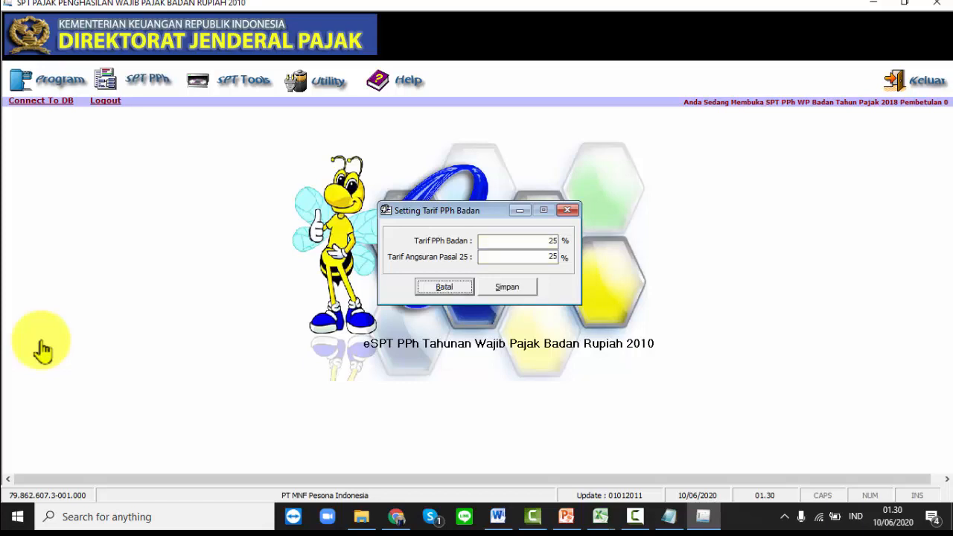
key(Tab)
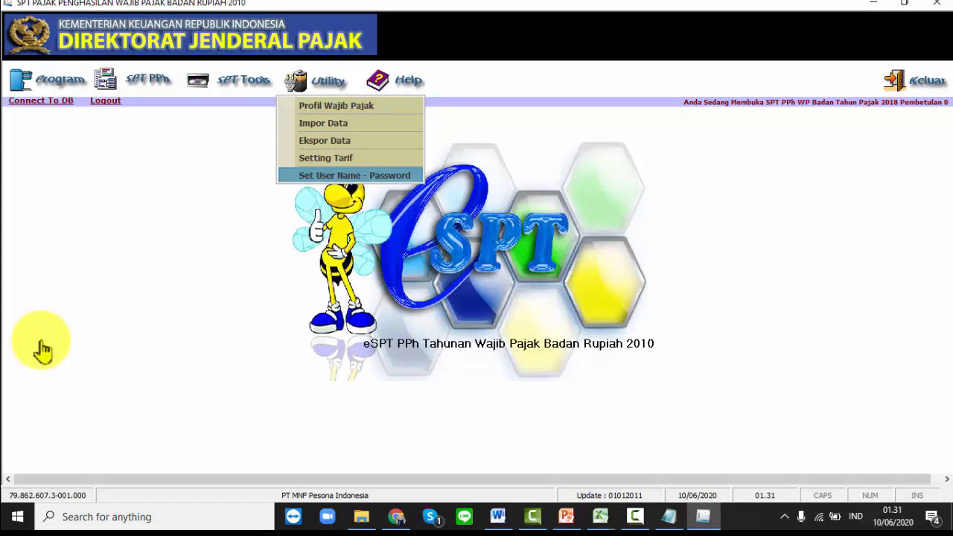
- Browse the Help menu items and dismiss it without choosing one
key(Right)
key(Down)
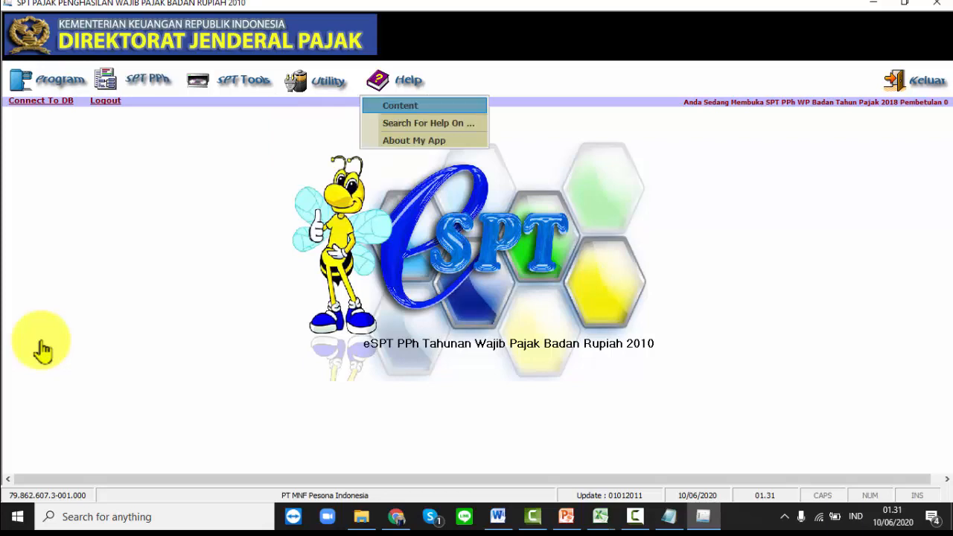
key(Up)
key(Down)
key(Down)
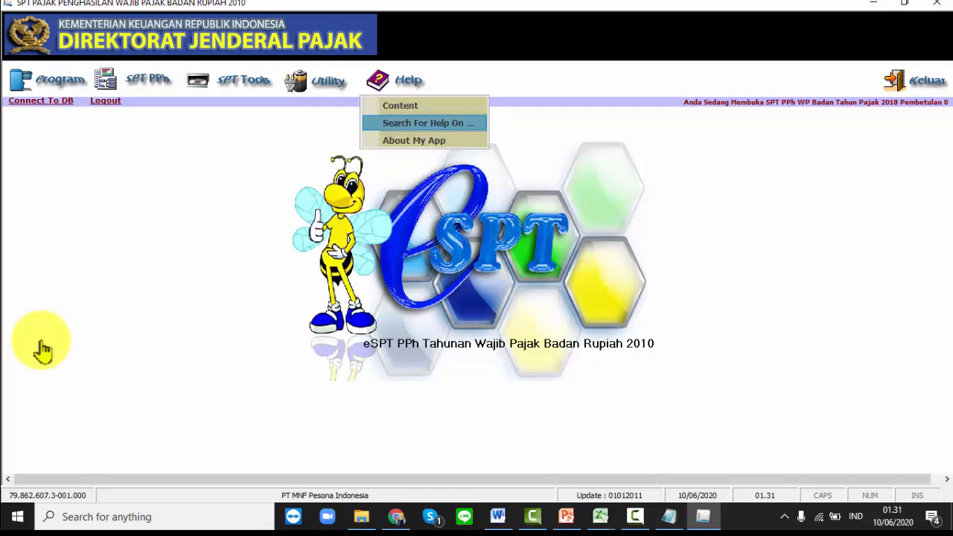
key(Down)
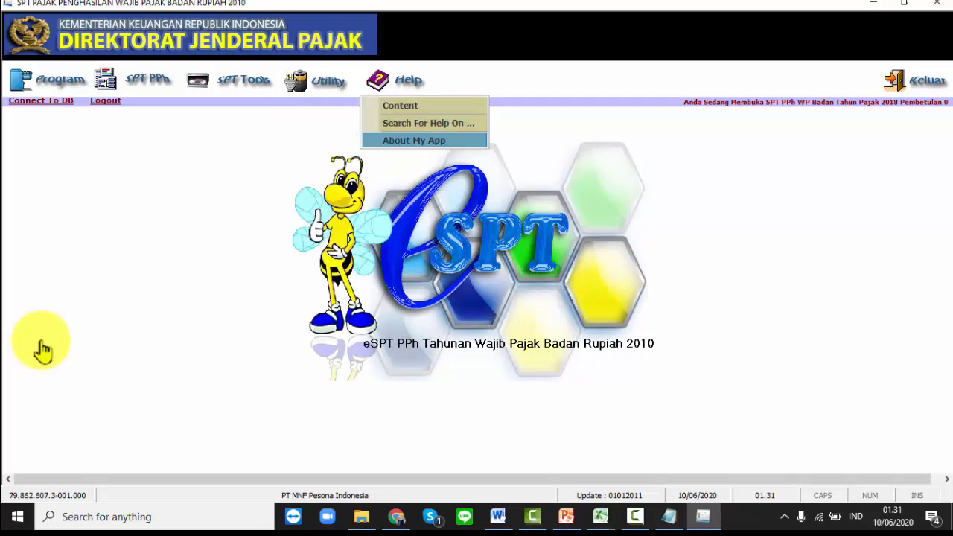
key(Escape)
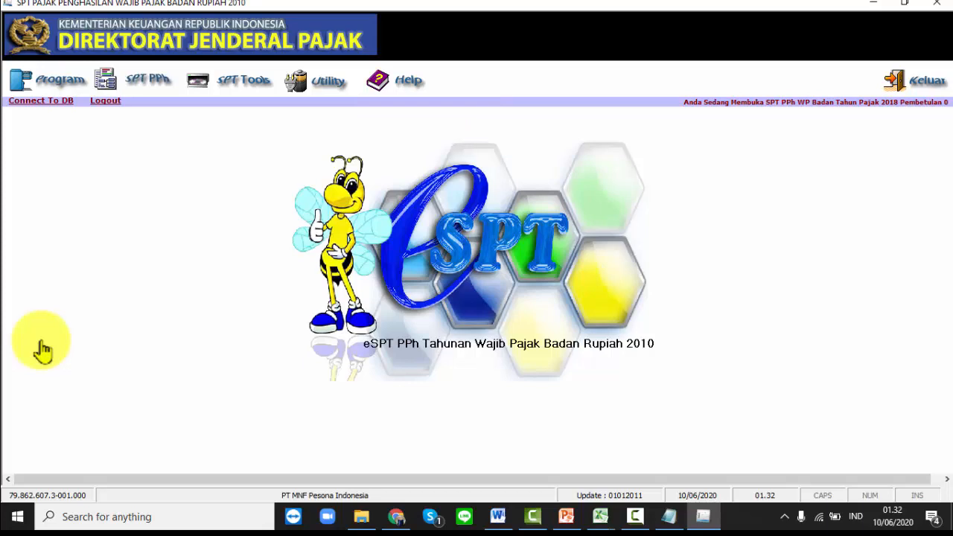